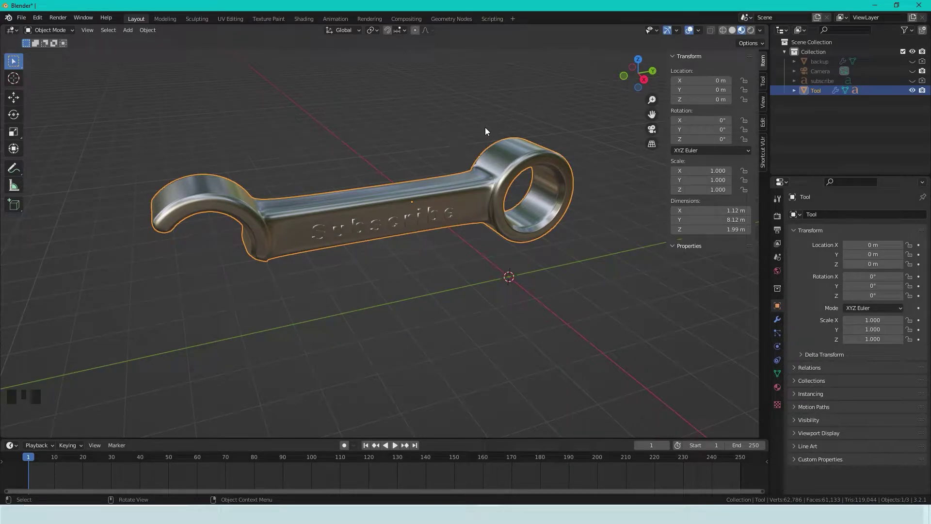
Rotate the wrench 15.8° about the global X axis, after trying the Y and Z constraints.
click(520, 159)
key(r)
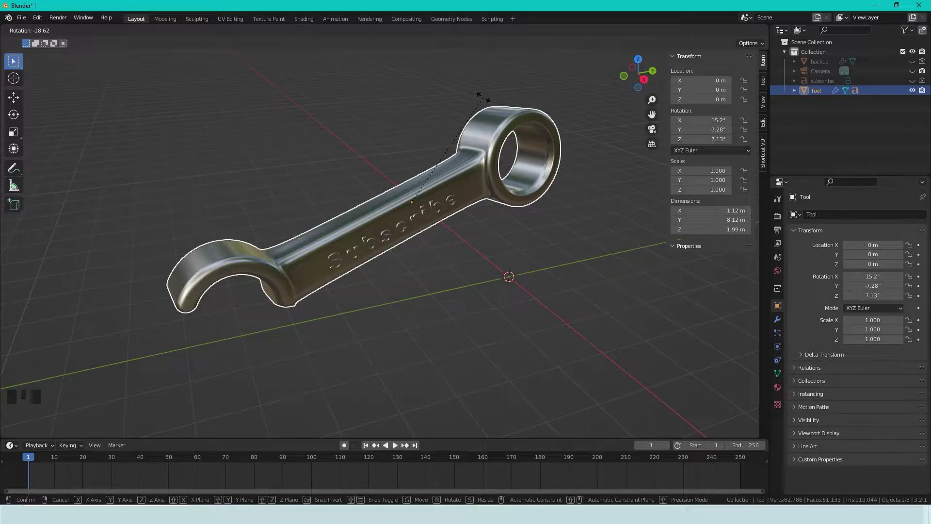
key(x)
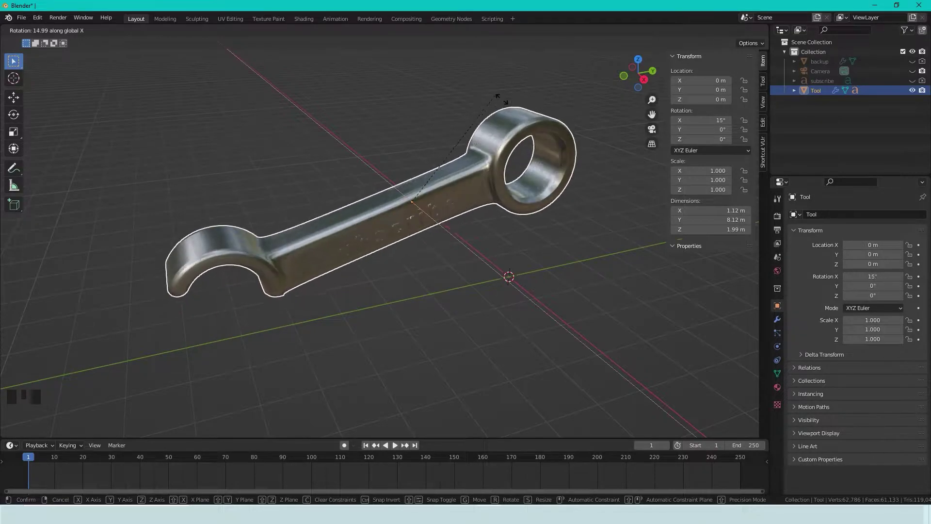
key(y)
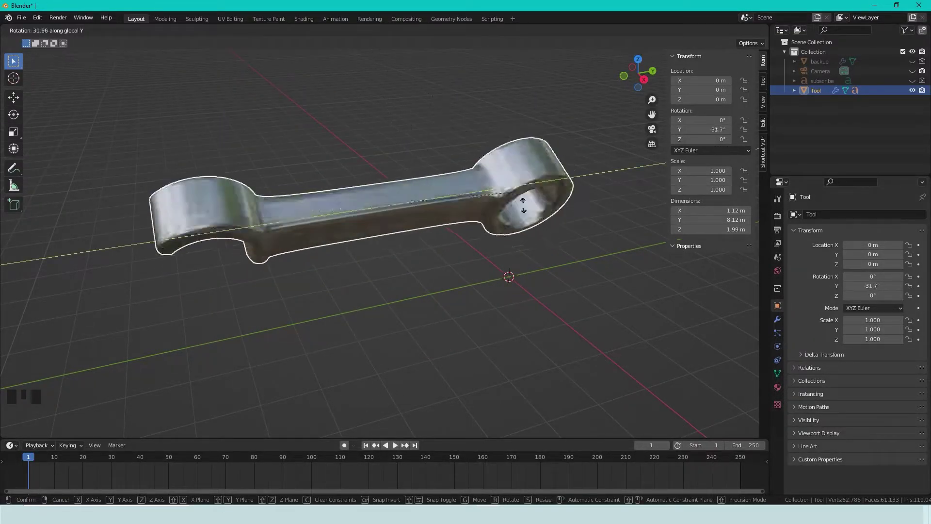
key(z)
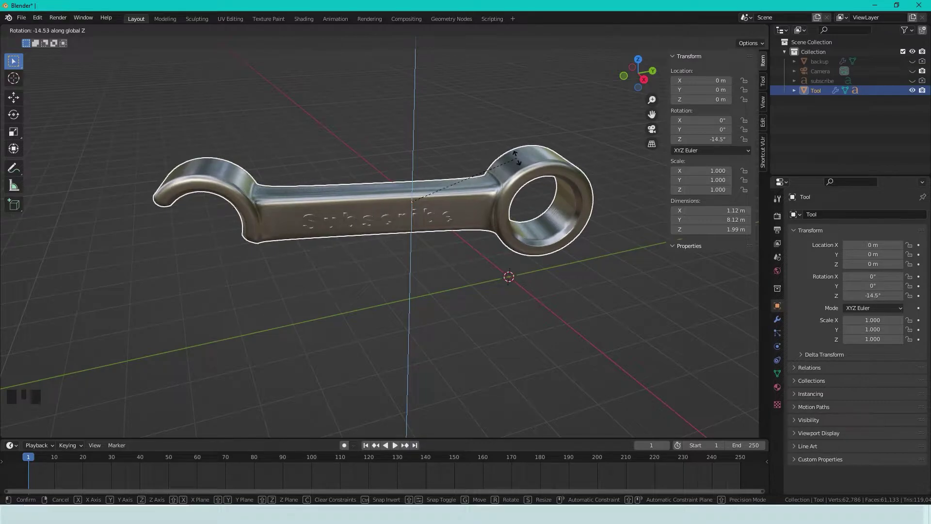
key(x)
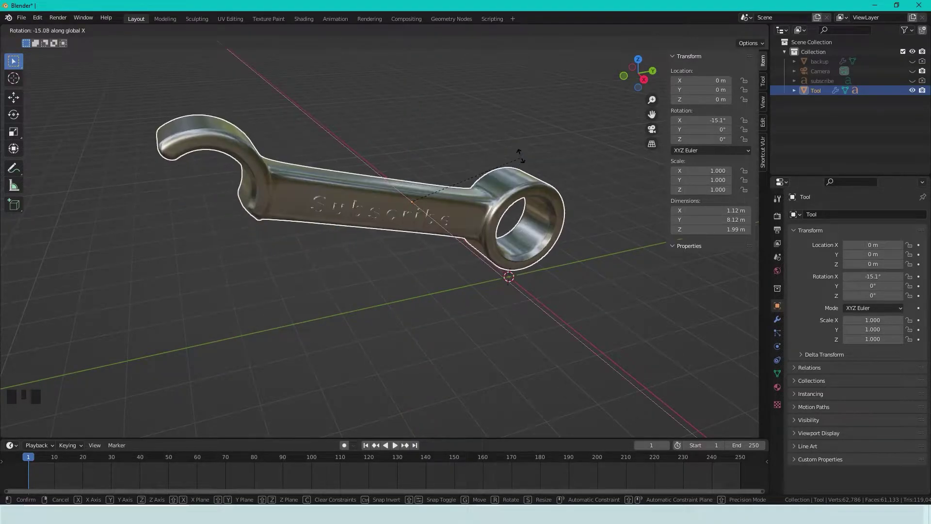
click(482, 112)
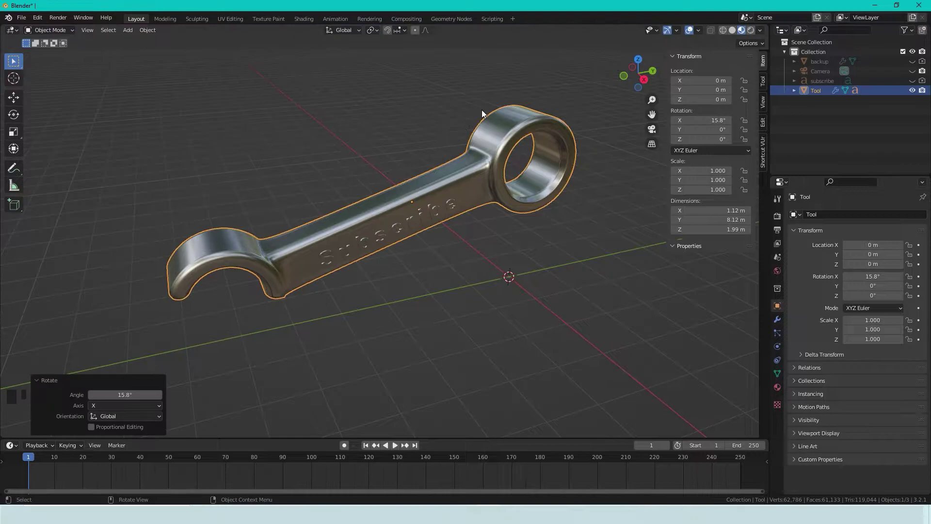
Try 45°, then 72°, as the wrench's X rotation in the N-panel.
click(709, 120)
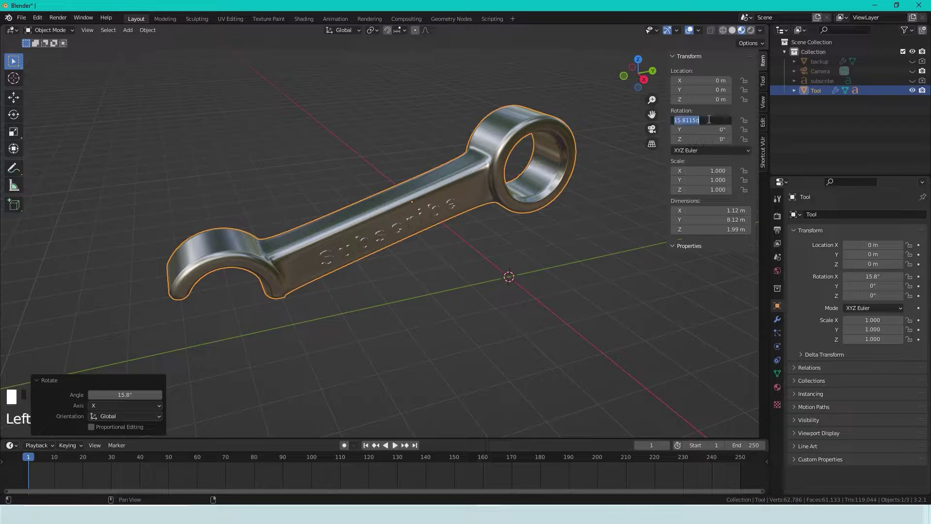
text(45)
key(Return)
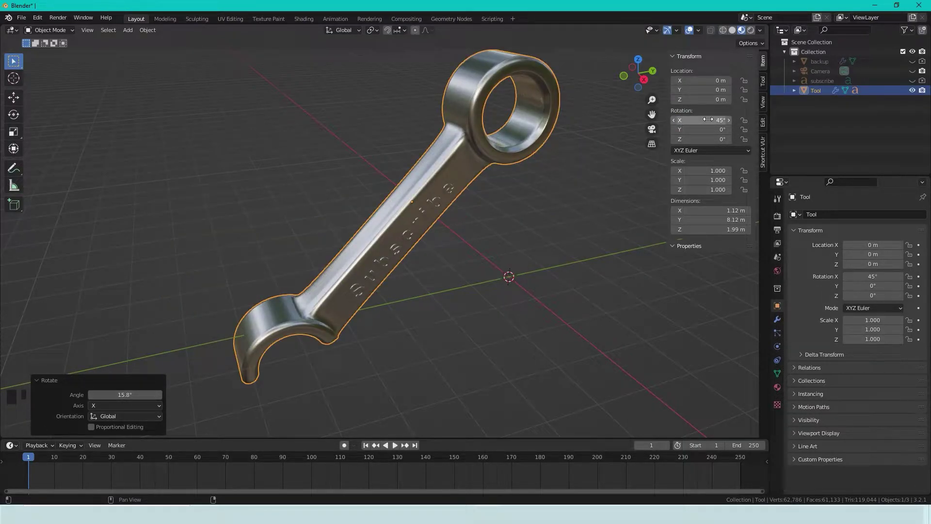
click(692, 122)
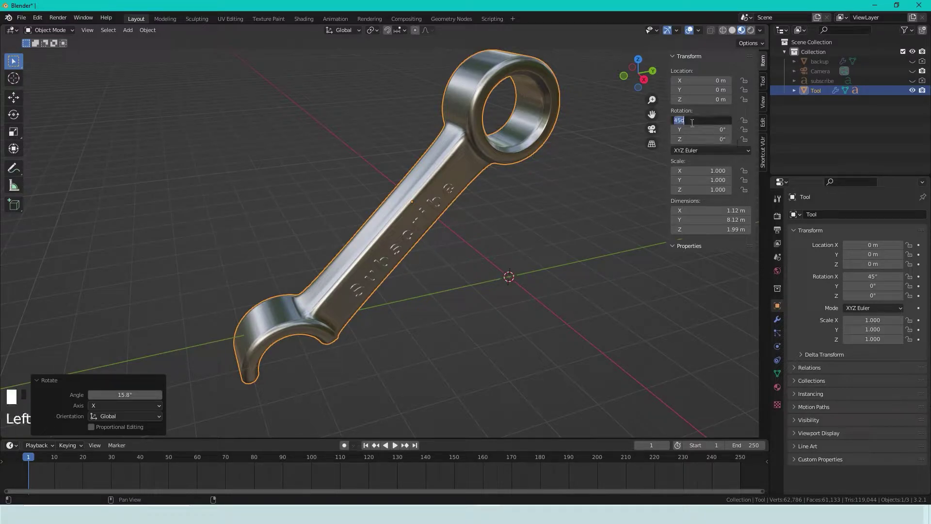
text(72)
key(Return)
Reset the wrench's X rotation to 0° and pan the view across it.
scroll(455, 208, down, 2)
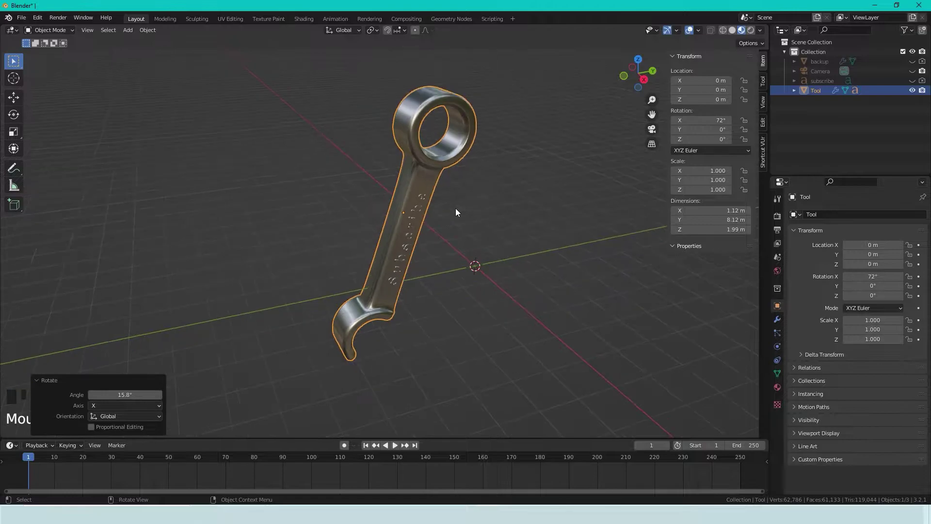
click(699, 121)
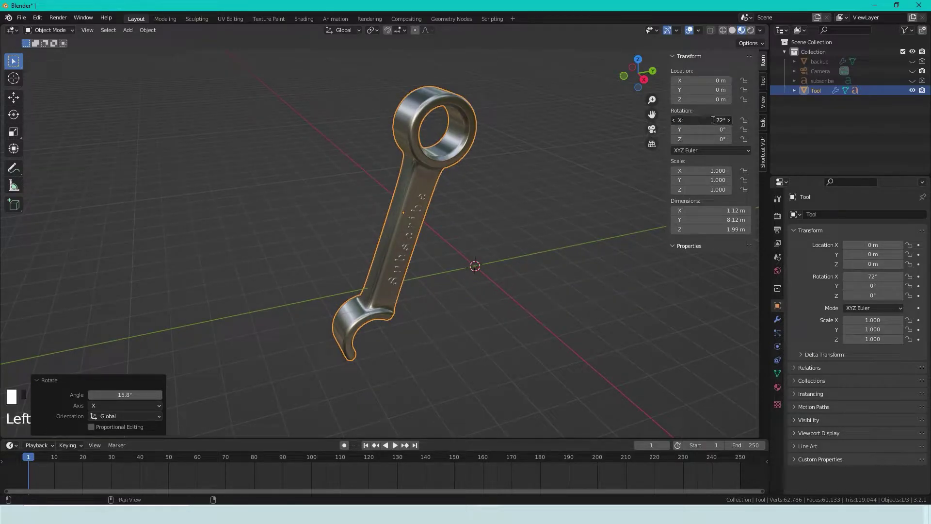
text(0)
key(Return)
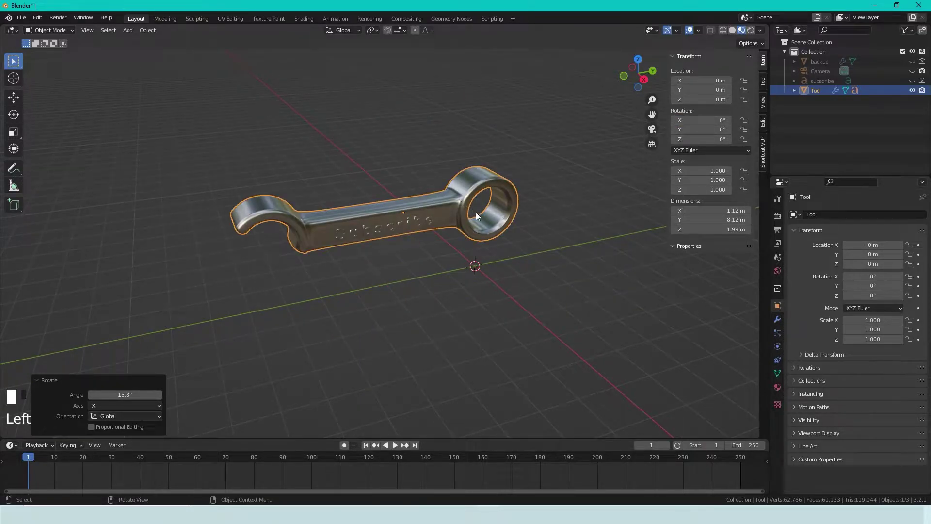
scroll(509, 217, up, 3)
shift+middle_drag(549, 208, 483, 215)
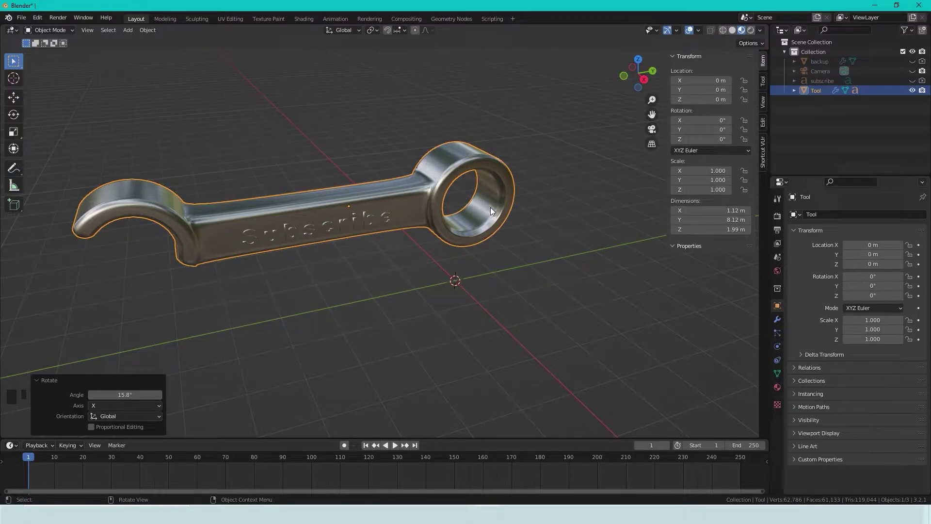
Enter Edit Mode on the wrench and select the inner edge loop of its ring.
key(Tab)
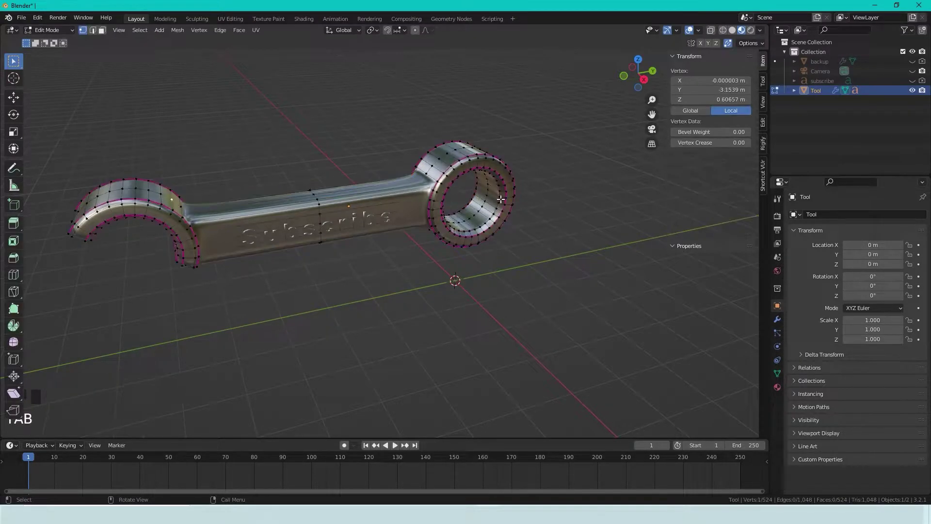
scroll(530, 194, up, 3)
shift+middle_drag(504, 184, 470, 208)
scroll(469, 210, up, 3)
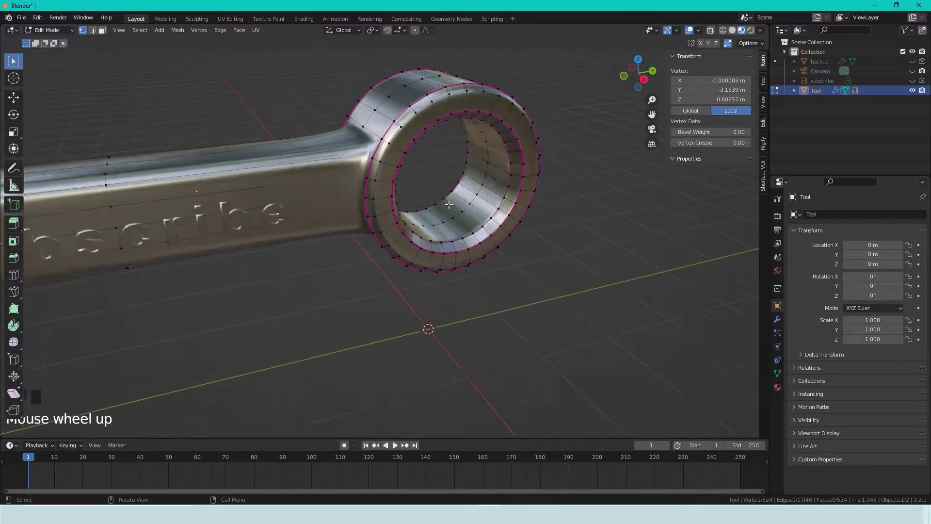
alt+click(504, 189)
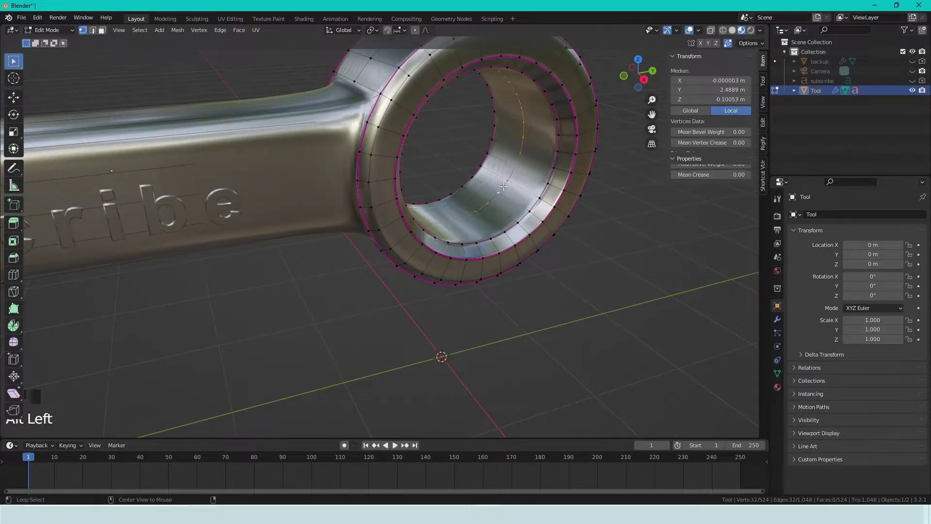
middle_drag(518, 135, 503, 124)
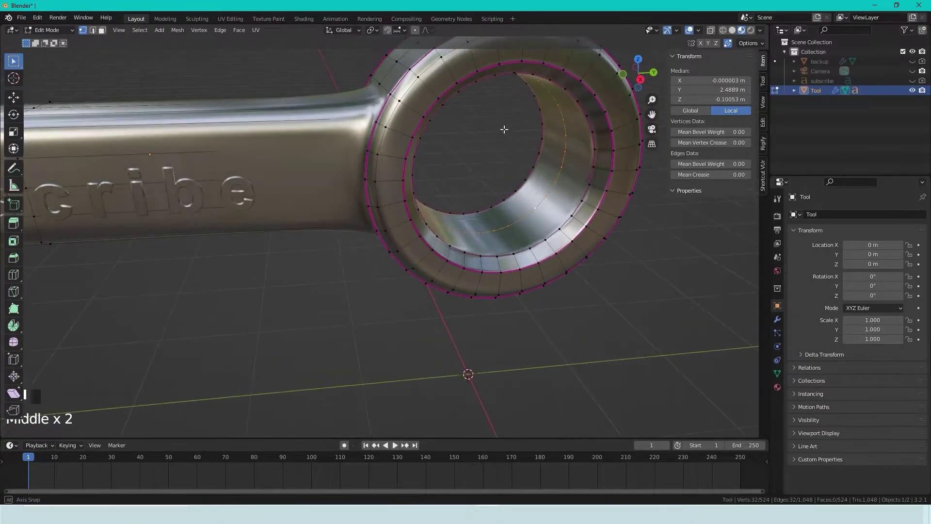
Snap the 3D cursor to the centre of the selected ring loop.
key(shift+s)
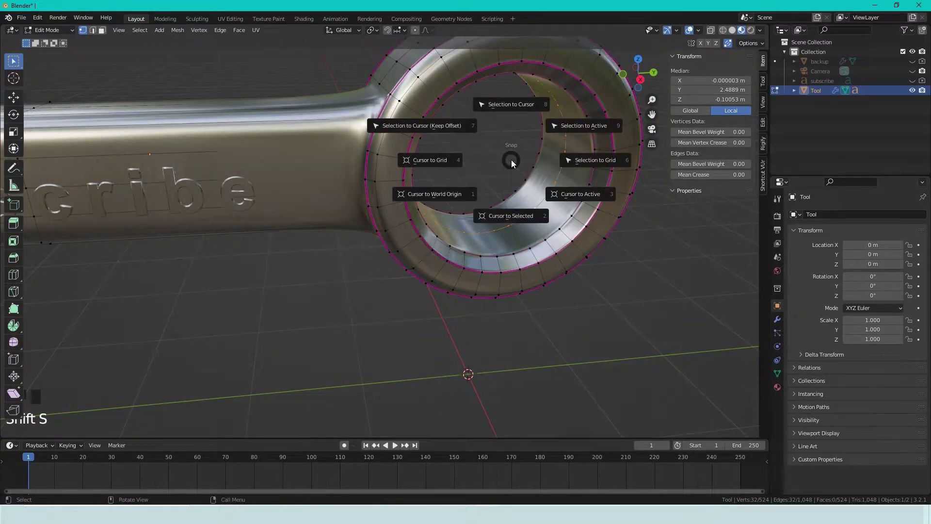
click(513, 217)
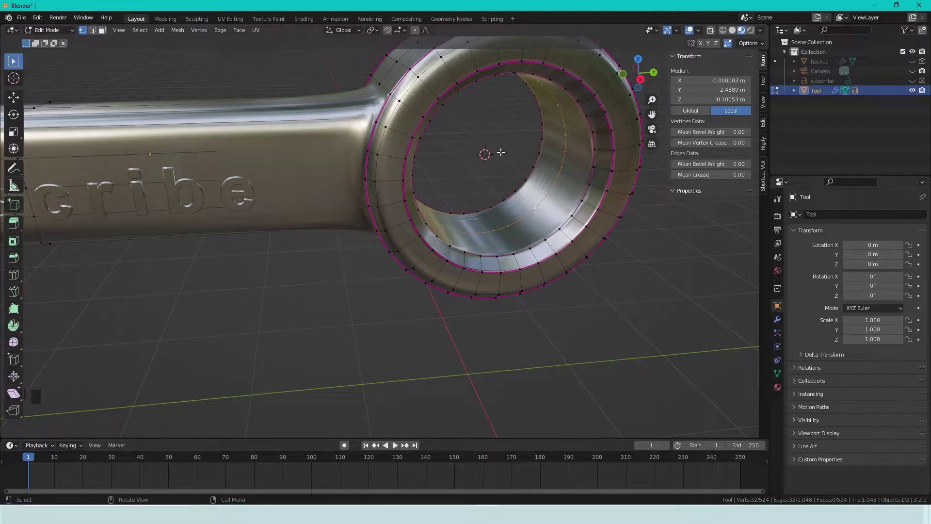
scroll(495, 155, down, 3)
middle_drag(494, 155, 474, 192)
scroll(473, 192, up, 4)
scroll(473, 192, down, 1)
scroll(473, 193, down, 1)
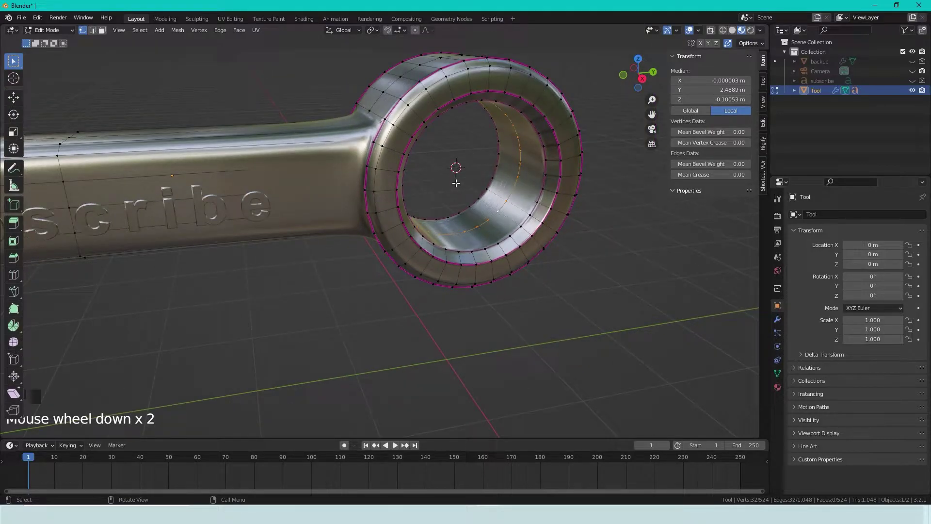
Back in Object Mode, set the wrench's origin to the 3D cursor at the ring centre.
key(Tab)
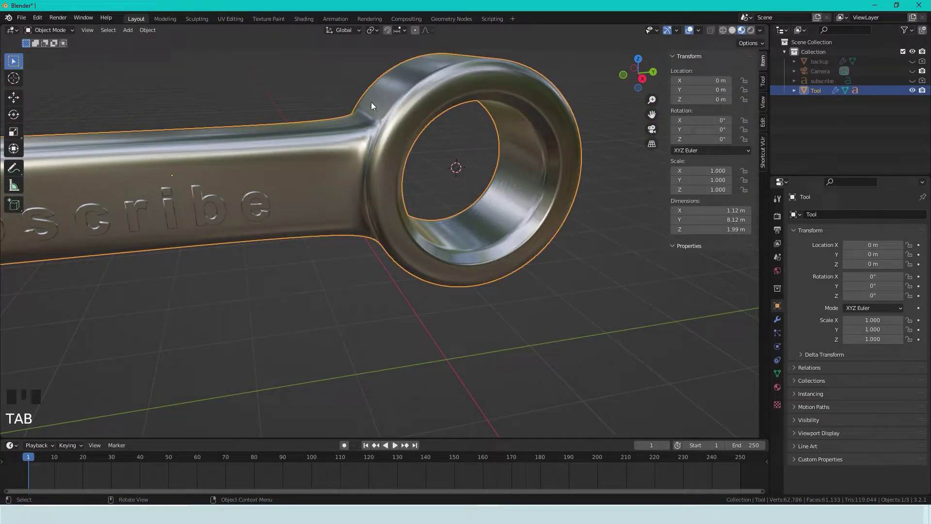
click(148, 30)
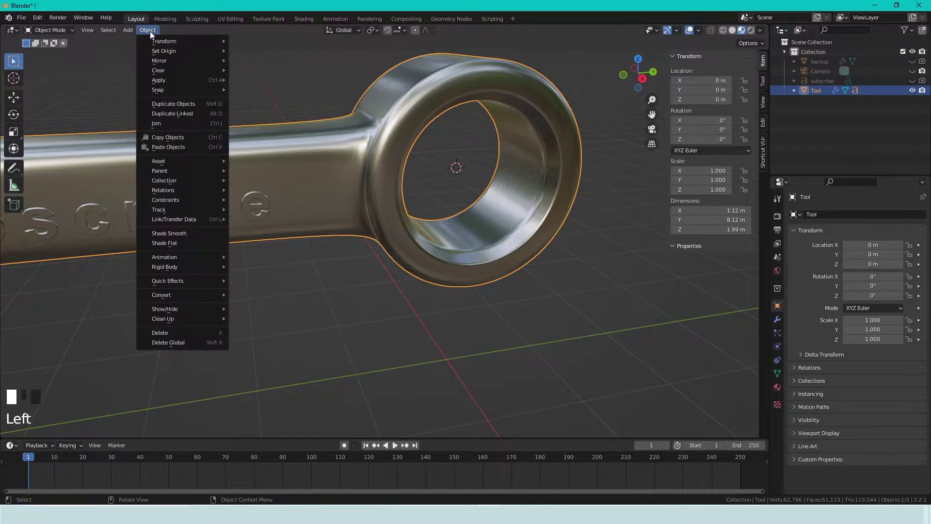
mouse_move(164, 52)
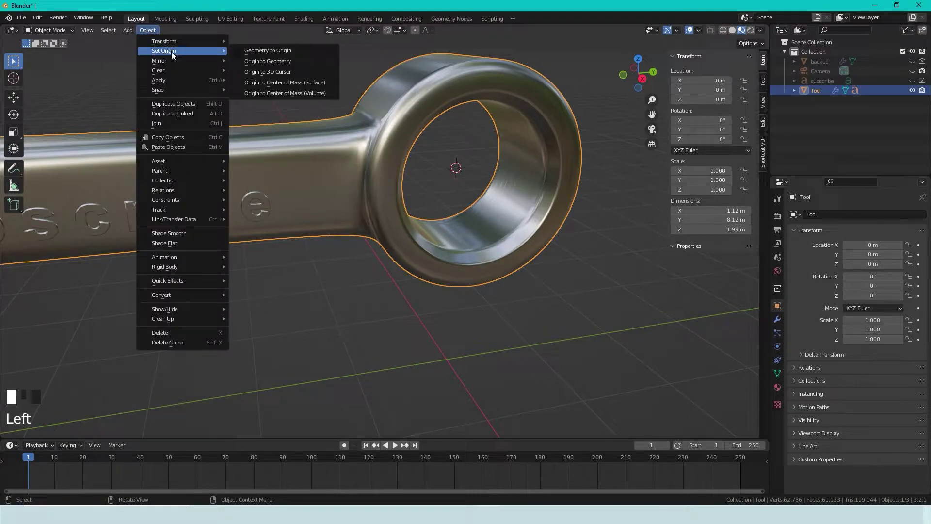
click(279, 71)
scroll(295, 86, down, 6)
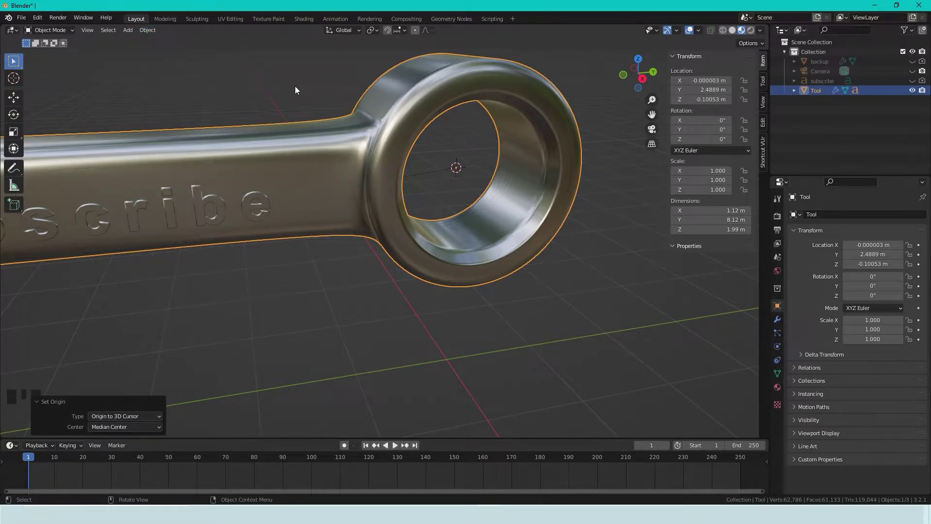
shift+middle_drag(285, 141, 374, 145)
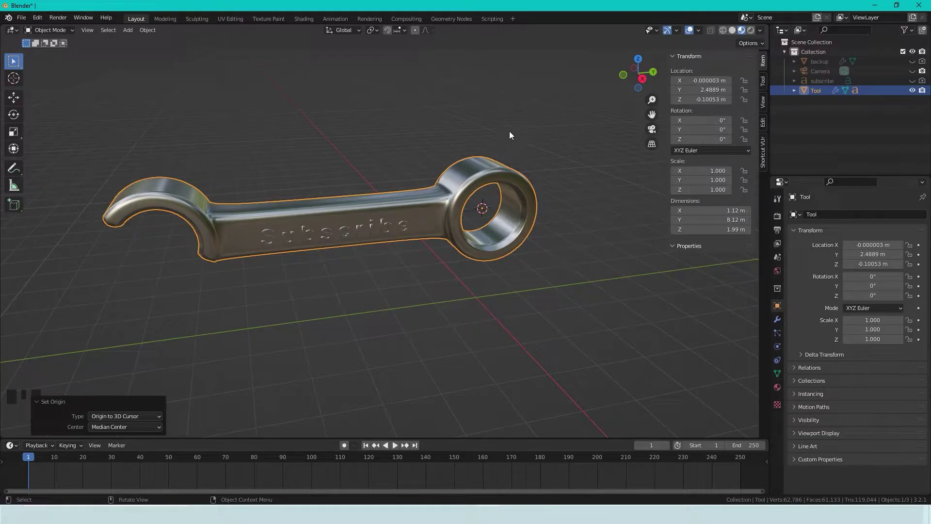
key(r)
key(x)
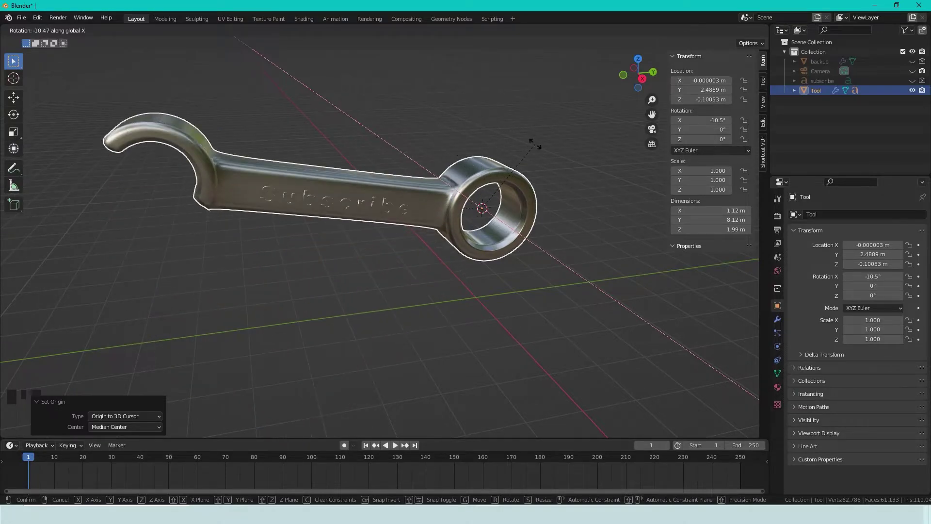
click(535, 148)
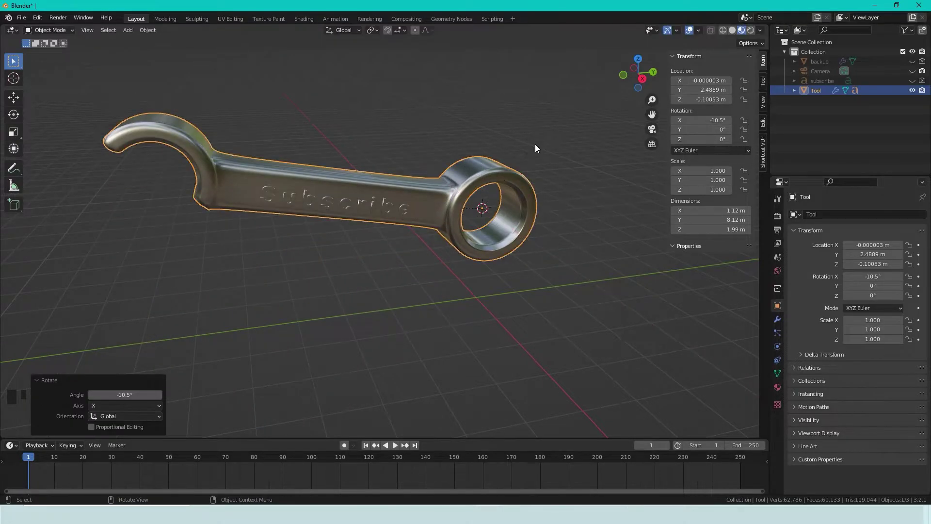
click(704, 121)
text(0)
key(Return)
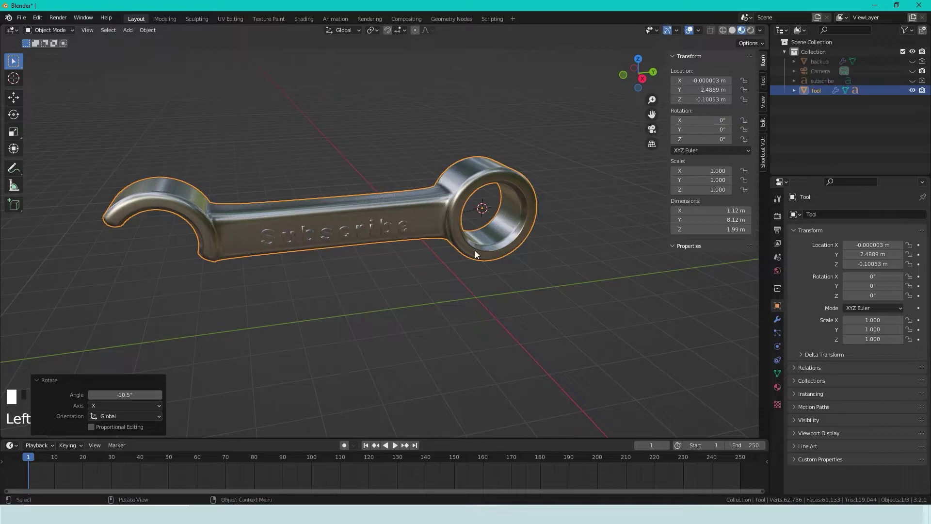
mouse_move(461, 244)
shift+middle_down()
mouse_move(503, 243)
mouse_move(454, 255)
shift+middle_up()
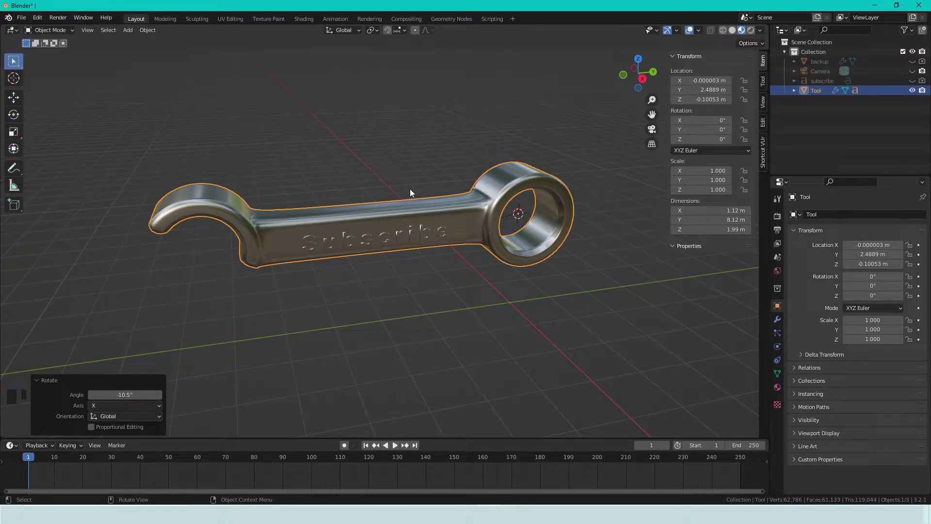
middle_drag(337, 201, 300, 222)
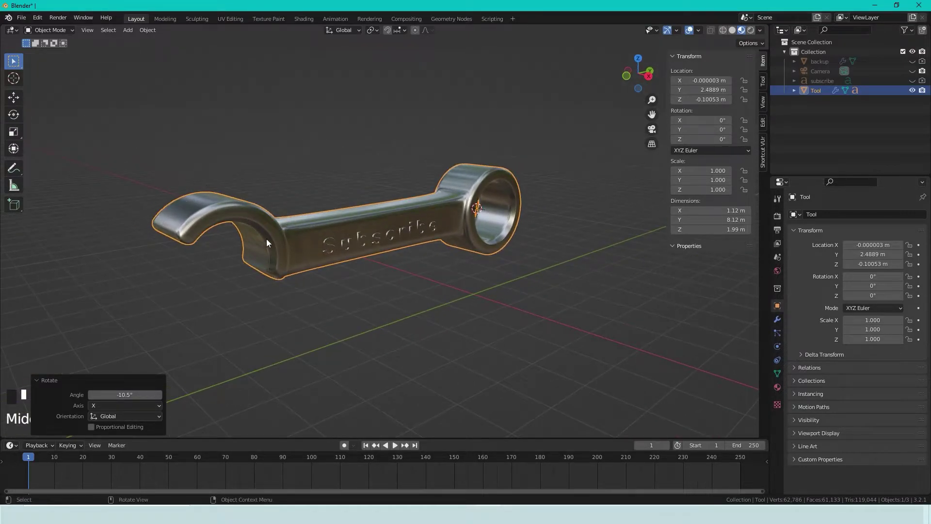
key(Tab)
Switch to a side view and select the top vertex of the hook's inner curve.
middle_drag(224, 197, 214, 224)
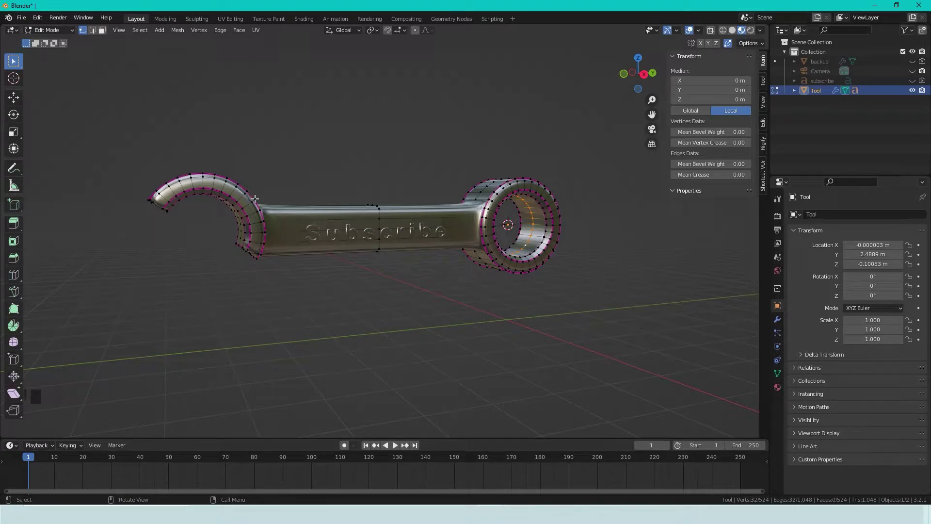
click(644, 74)
shift+middle_drag(301, 152, 440, 174)
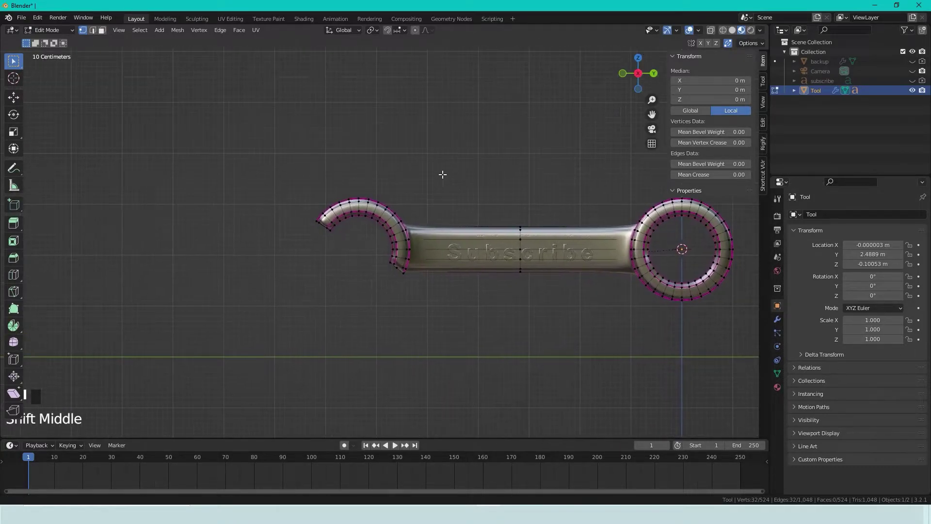
scroll(388, 219, up, 2)
scroll(380, 221, up, 2)
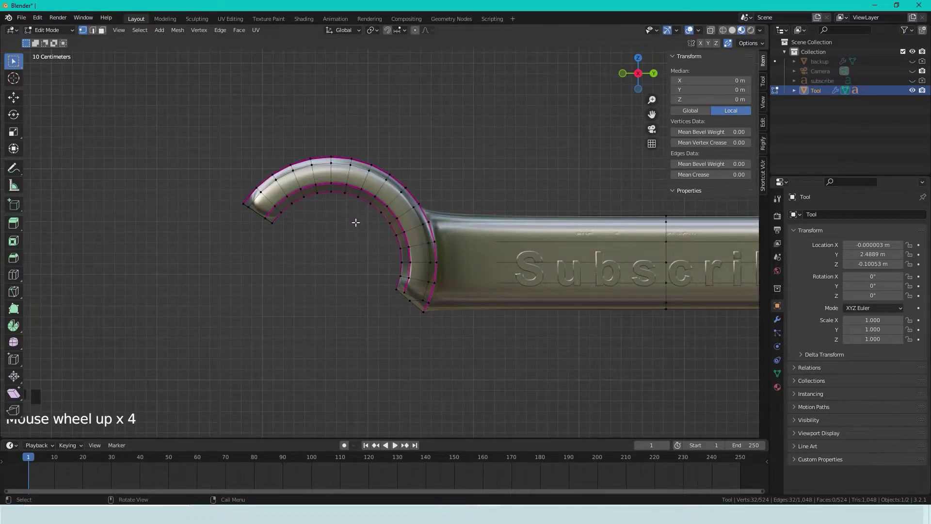
click(332, 193)
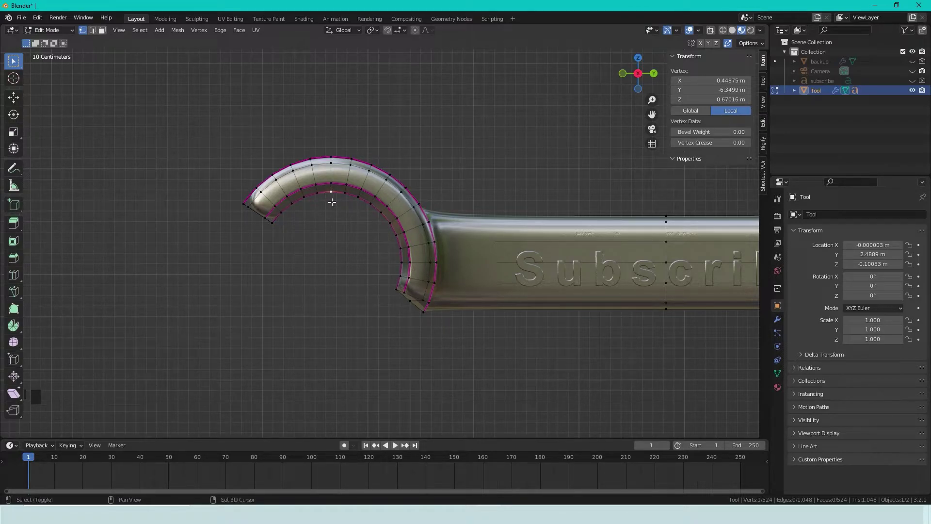
Snap the 3D cursor onto that vertex and return the wrench to Object Mode.
key(shift+s)
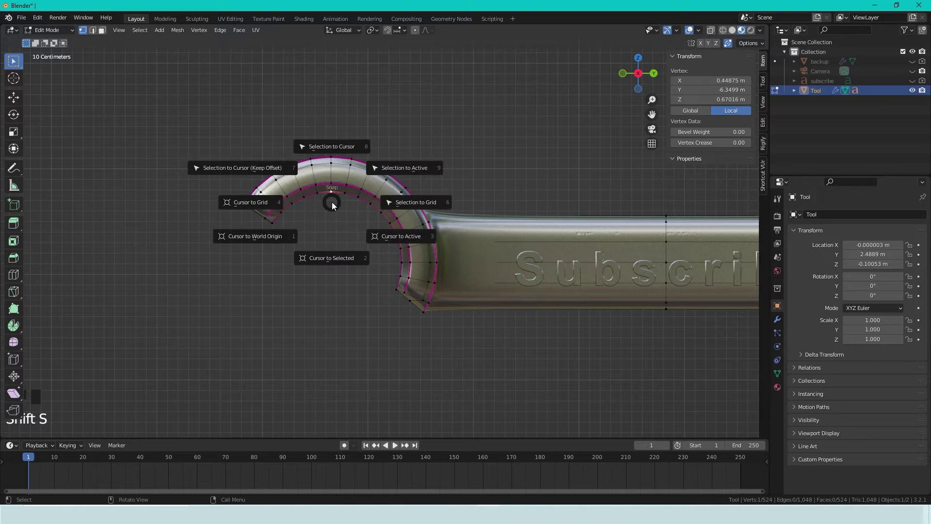
click(337, 254)
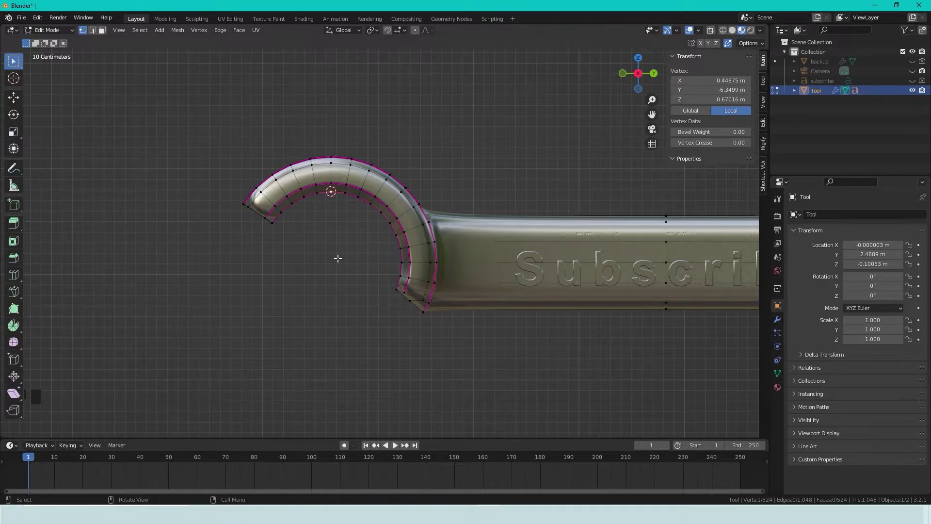
key(Tab)
scroll(376, 131, down, 1)
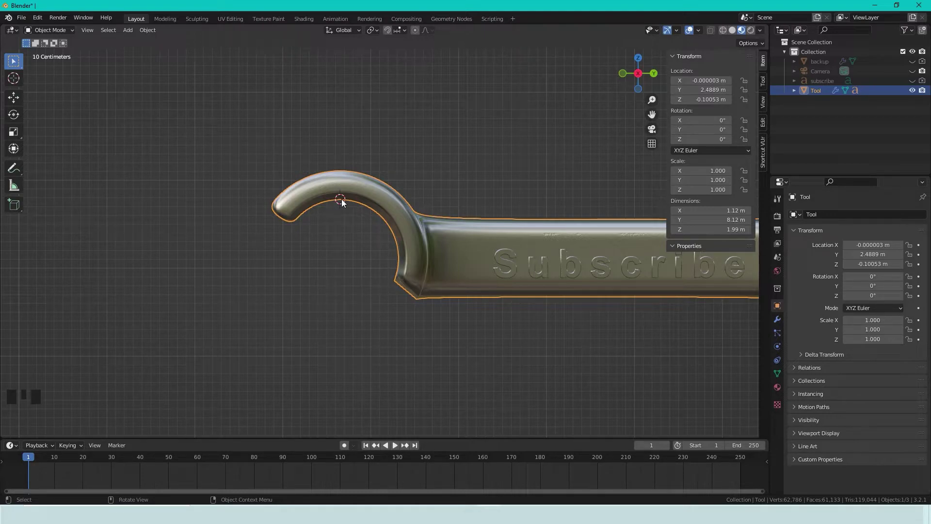
Add a Plain Axes Empty at the 3D cursor on the hook's inner curve.
key(shift+a)
mouse_move(342, 199)
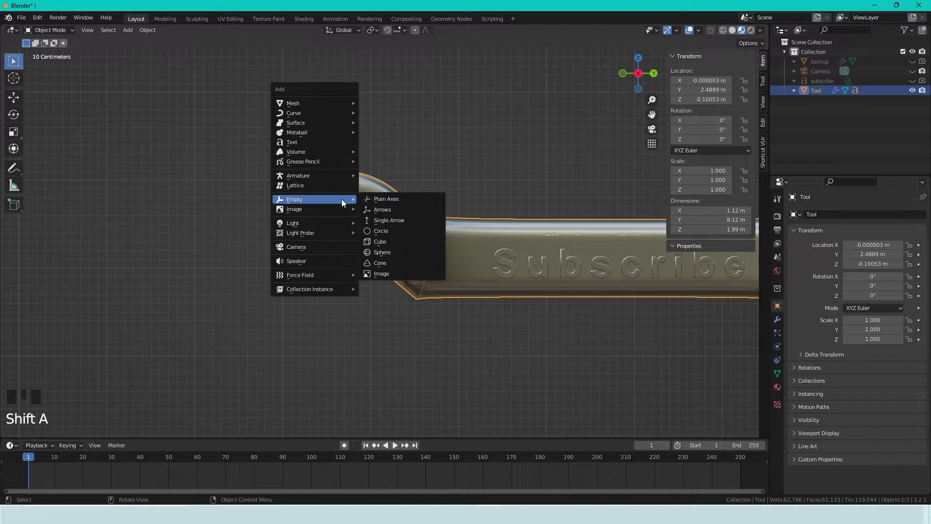
click(390, 199)
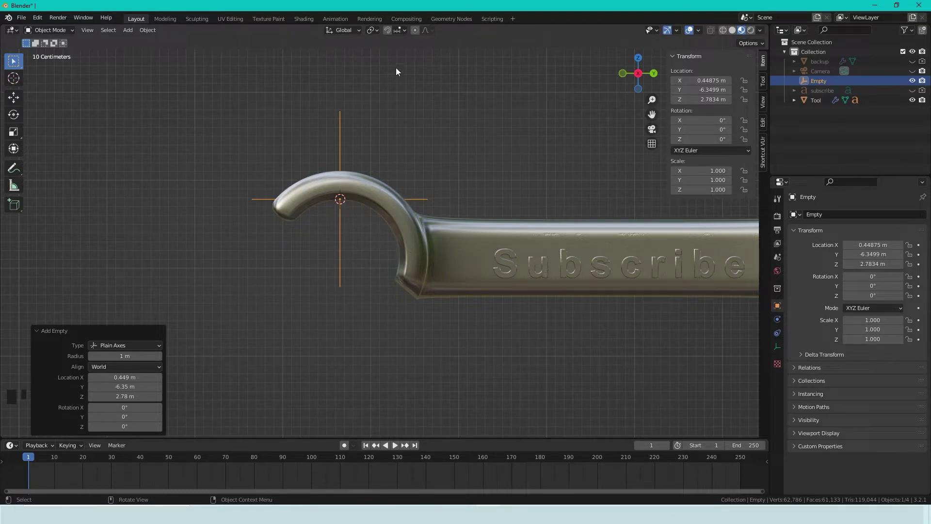
Set the snap target to Vertex and turn snapping on.
click(405, 31)
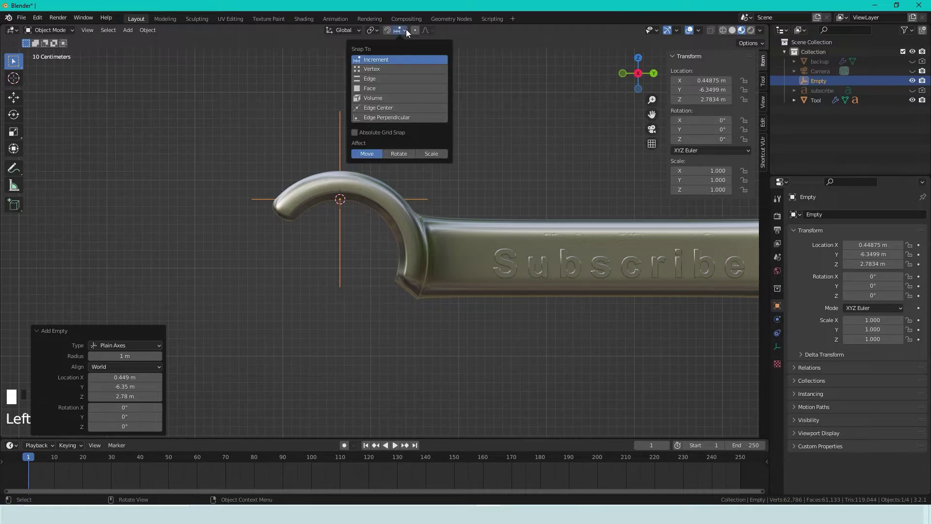
click(374, 69)
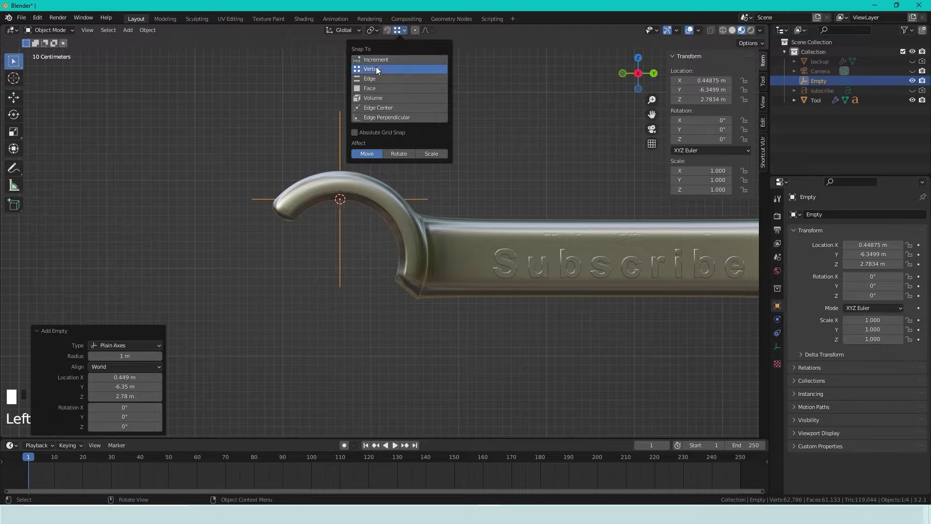
click(387, 30)
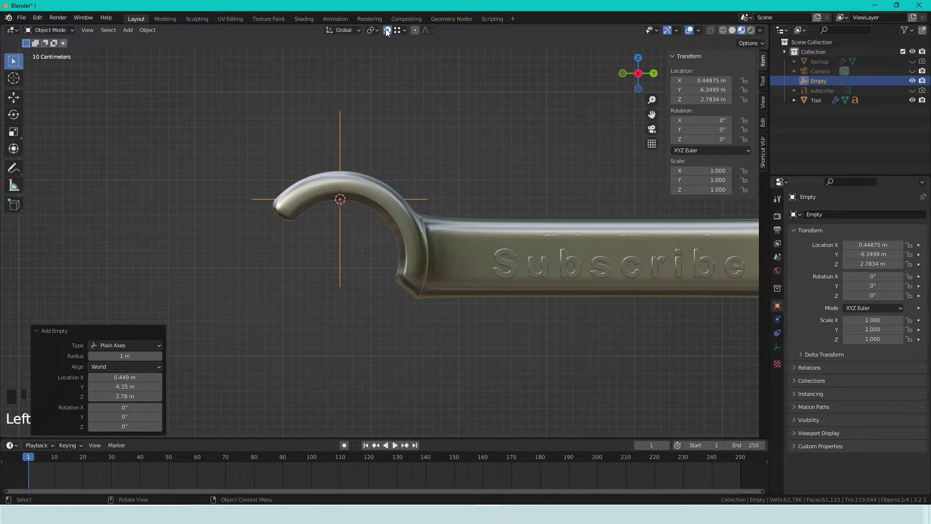
Lower the Empty 0.65332 m along Z to Z 2.1301 m at the hook's centre.
click(341, 129)
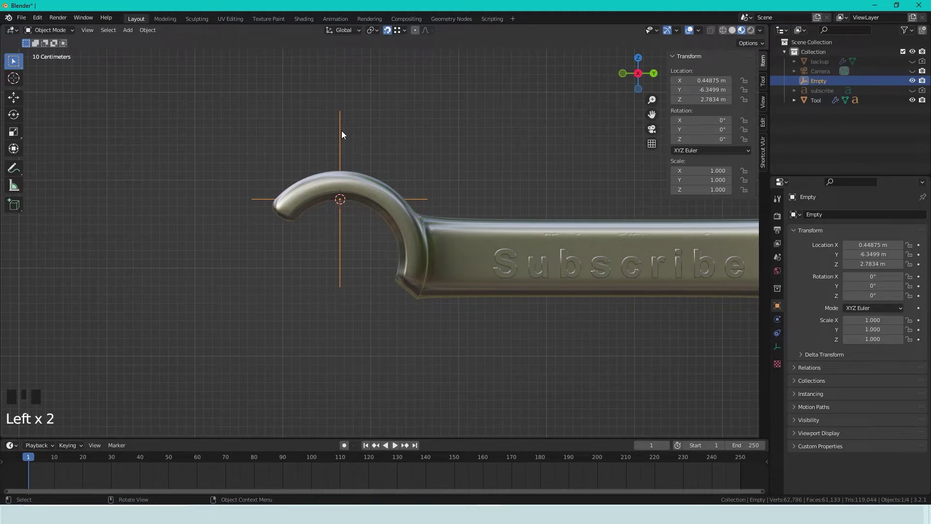
key(g)
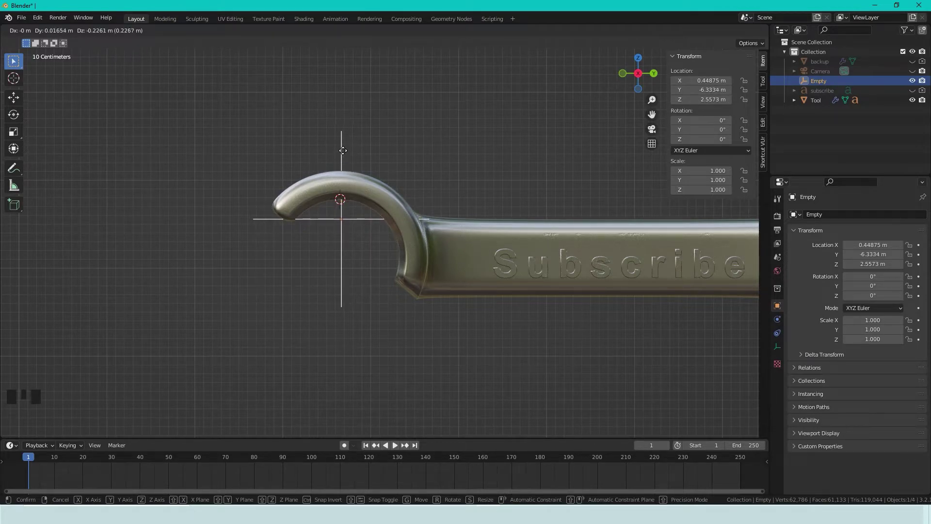
key(z)
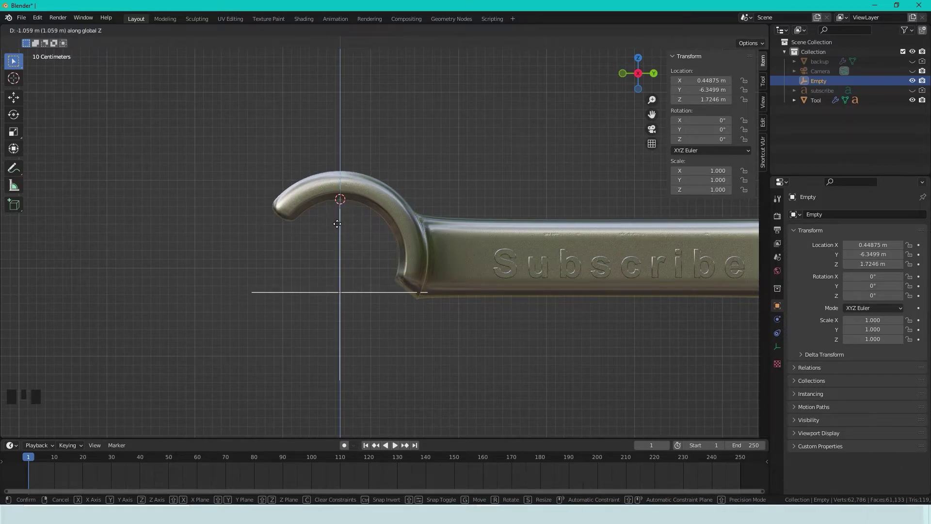
key(ctrl)
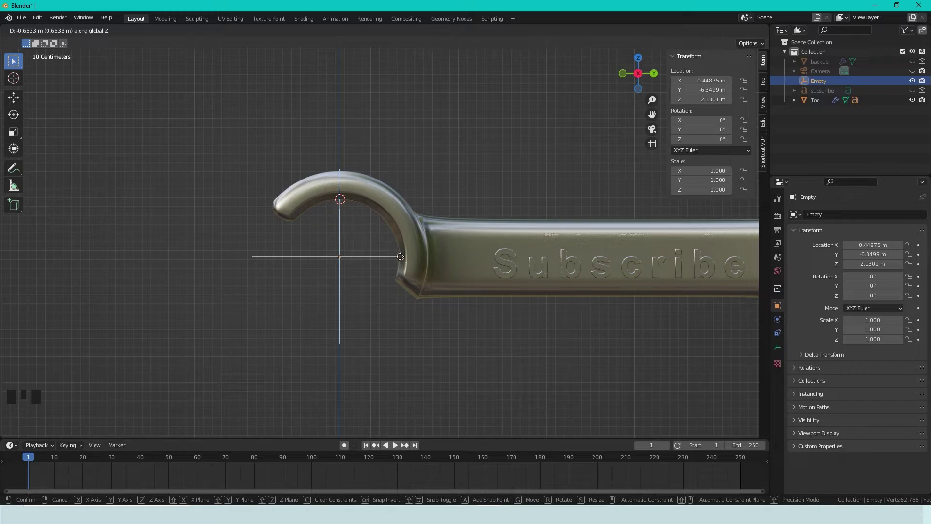
click(400, 257)
Select the wrench, enter its Edit Mode briefly, and return to Object Mode.
click(433, 235)
key(Tab)
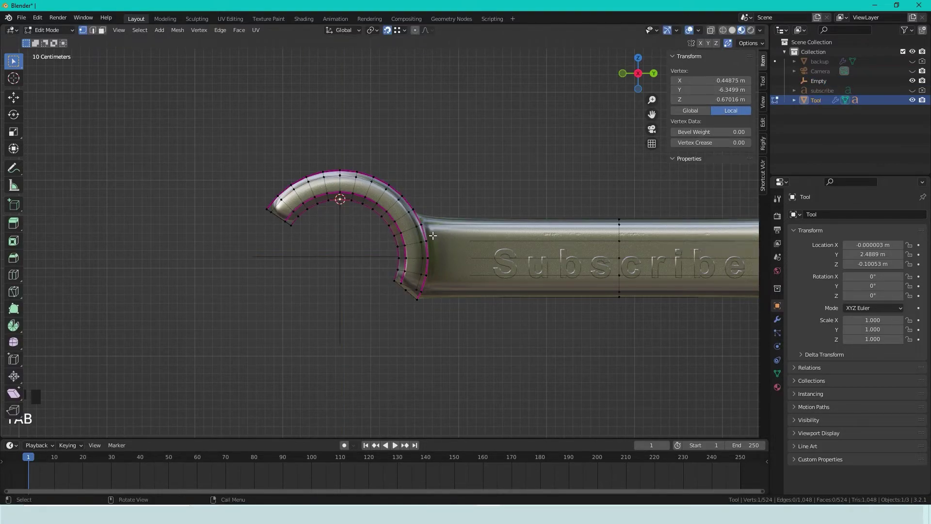
scroll(402, 265, up, 3)
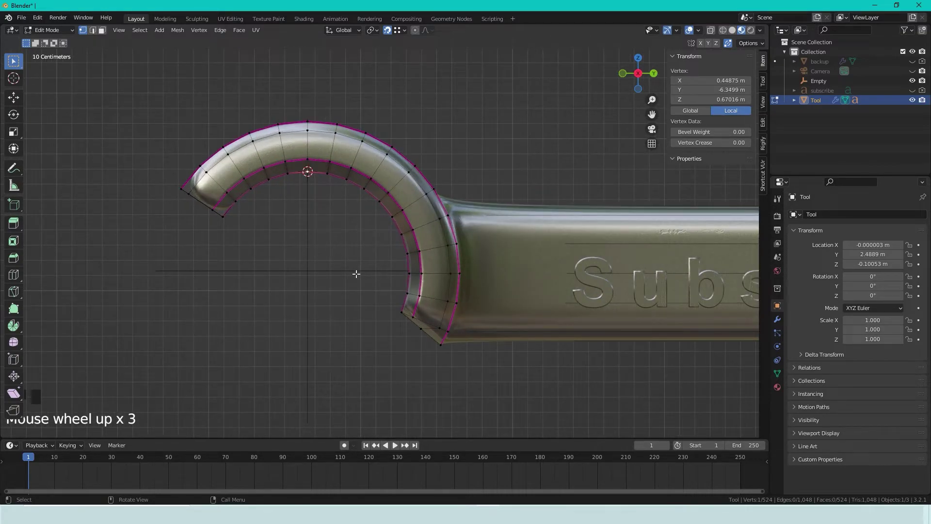
key(Tab)
Move the Empty slightly down along Z to 2.1132 m.
click(351, 273)
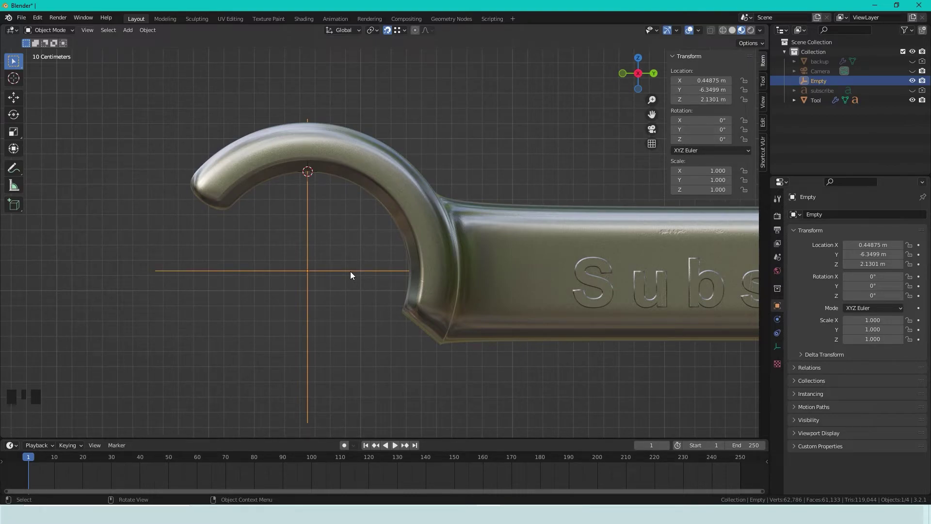
key(g)
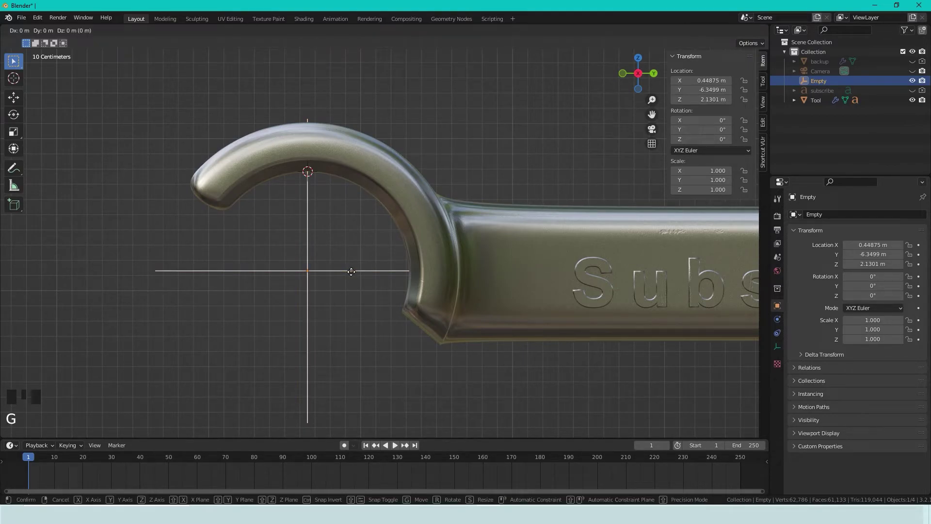
key(z)
click(410, 273)
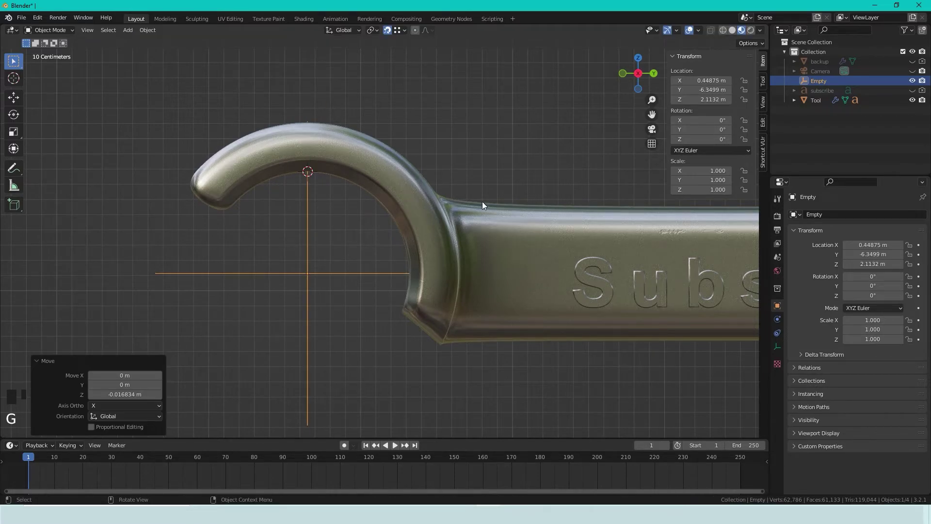
Select the wrench and toggle it into Edit Mode and back to Object Mode.
click(471, 252)
key(Tab)
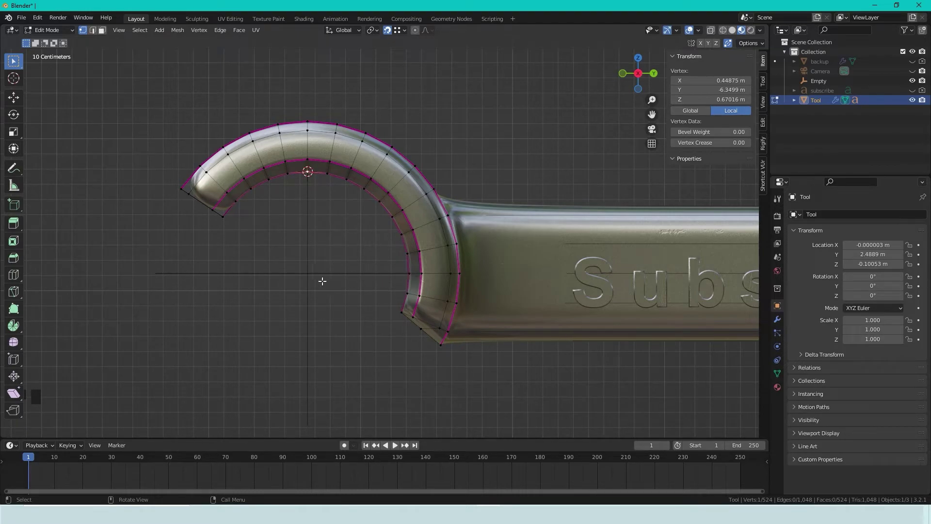
key(Tab)
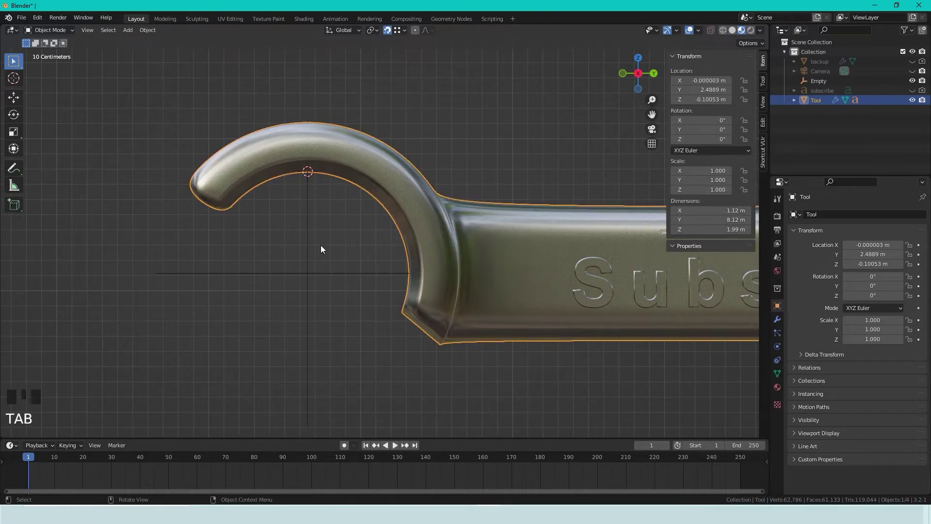
scroll(324, 245, down, 6)
shift+middle_drag(443, 206, 379, 246)
key(r)
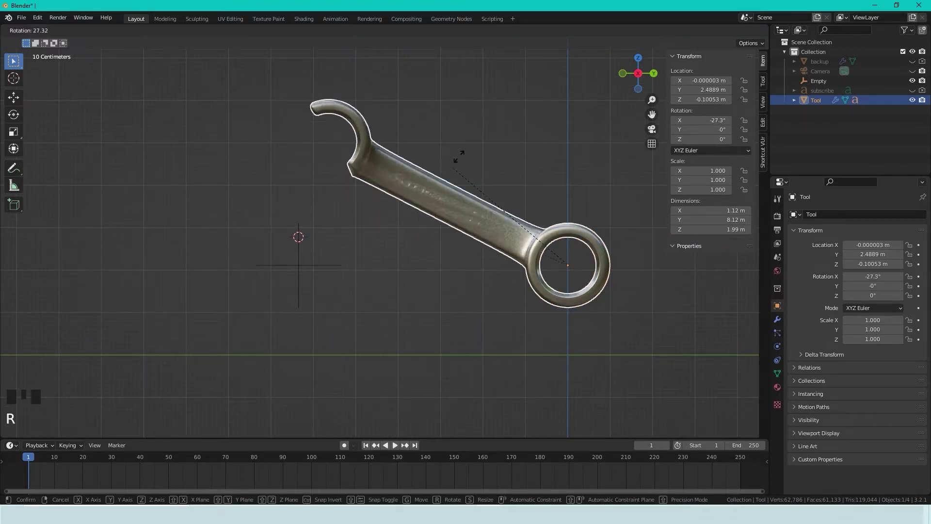
click(462, 187)
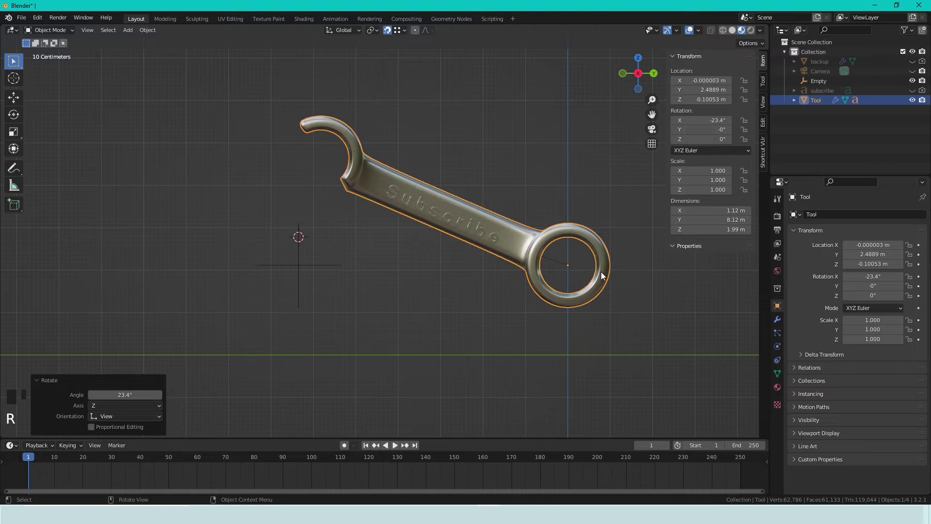
key(ctrl+z)
scroll(310, 252, up, 4)
shift+scroll(330, 218, down, 2)
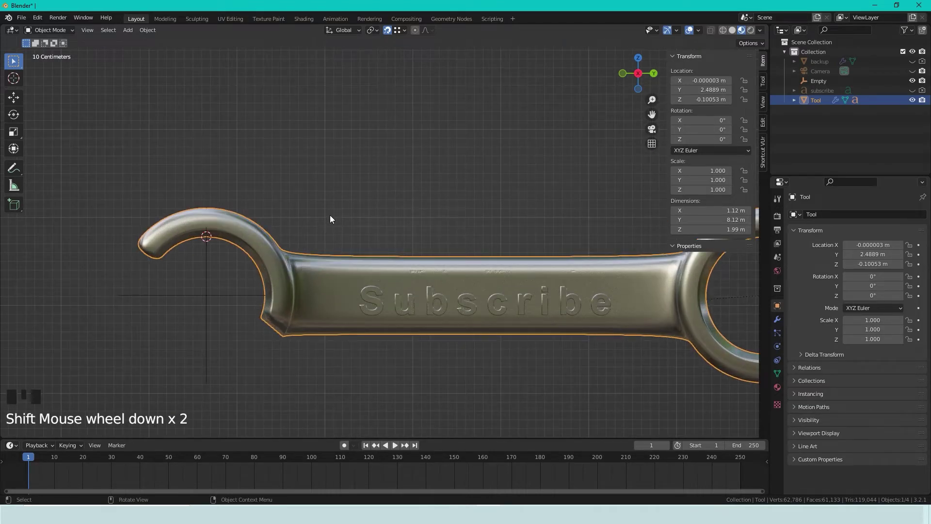
scroll(330, 219, down, 3)
shift+middle_drag(339, 224, 397, 233)
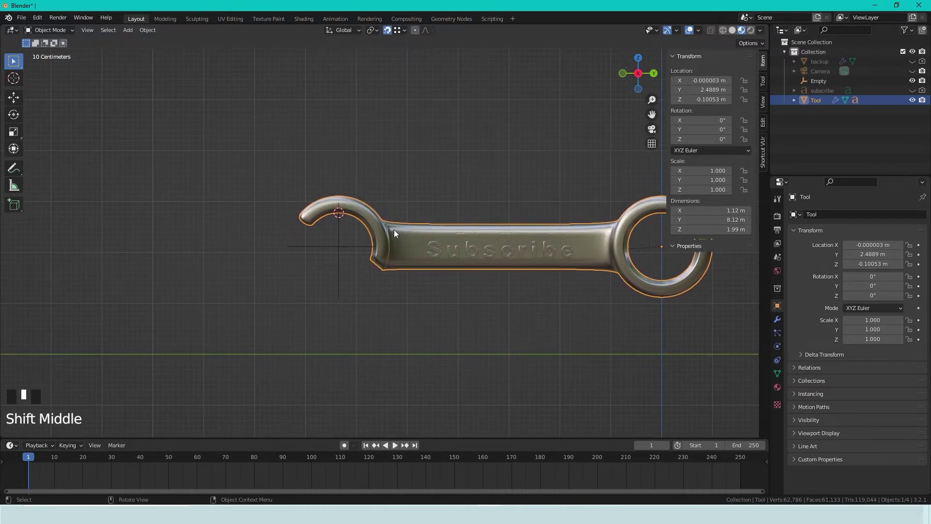
click(394, 230)
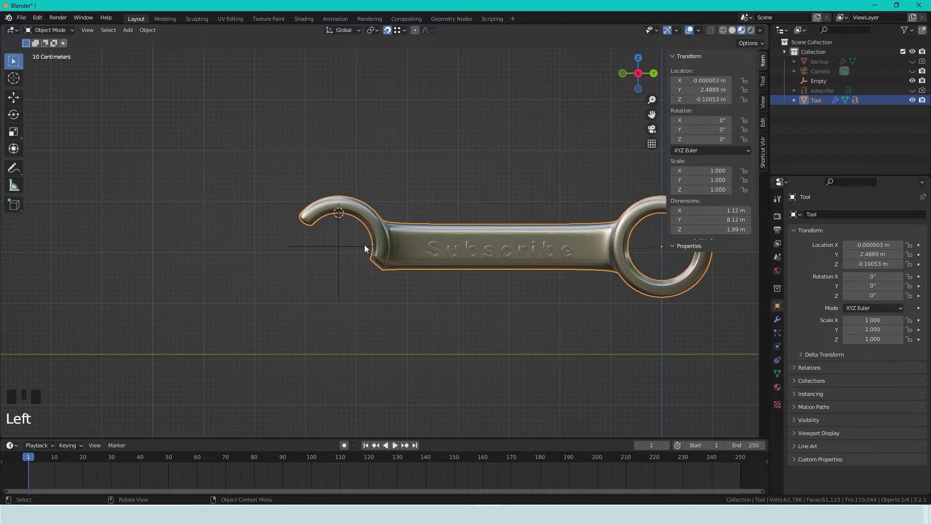
Parent the wrench to the Empty using Ctrl+P > Object.
shift+click(351, 246)
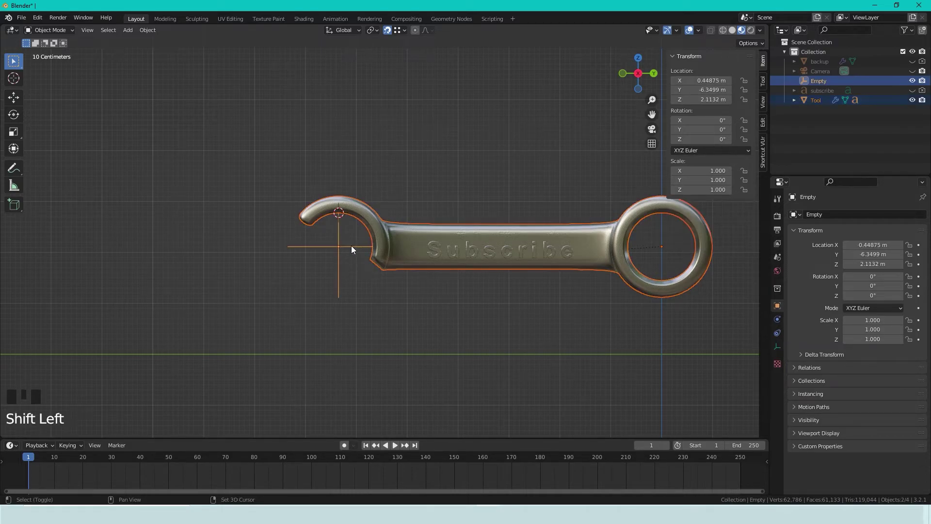
key(ctrl)
key(ctrl+p)
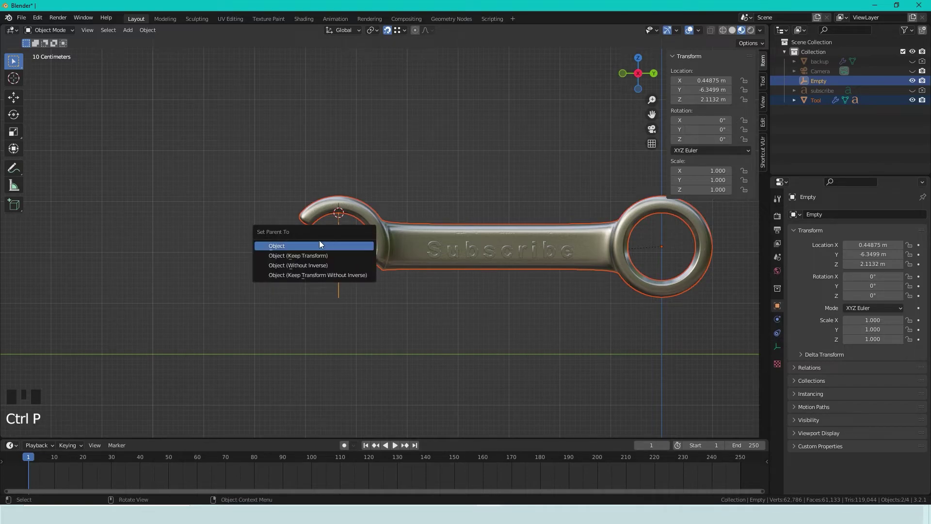
click(286, 246)
Rotate the Empty to test the wrench swinging about the hook, then undo it.
click(402, 187)
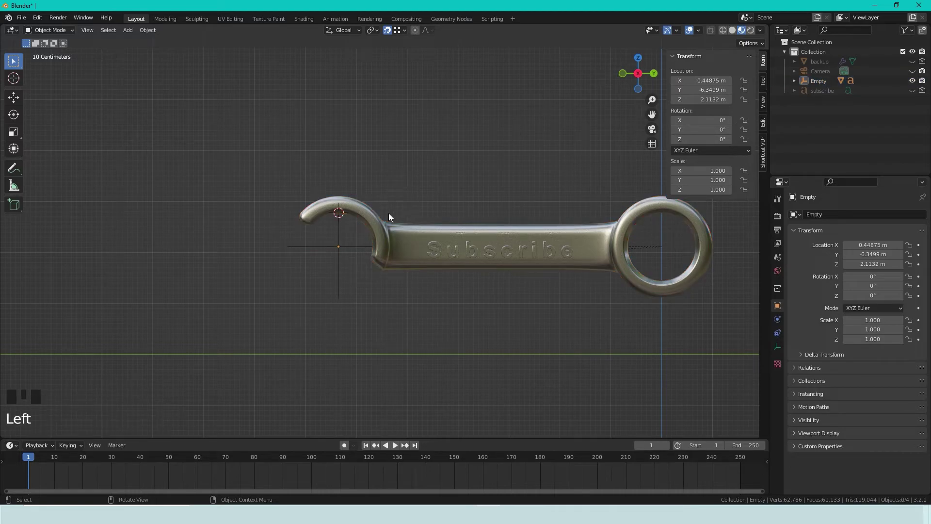
click(337, 231)
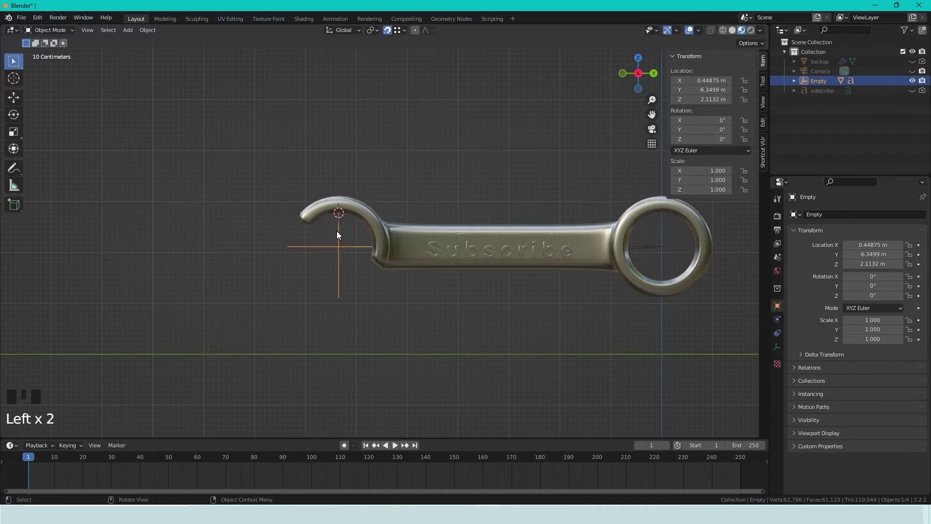
click(415, 244)
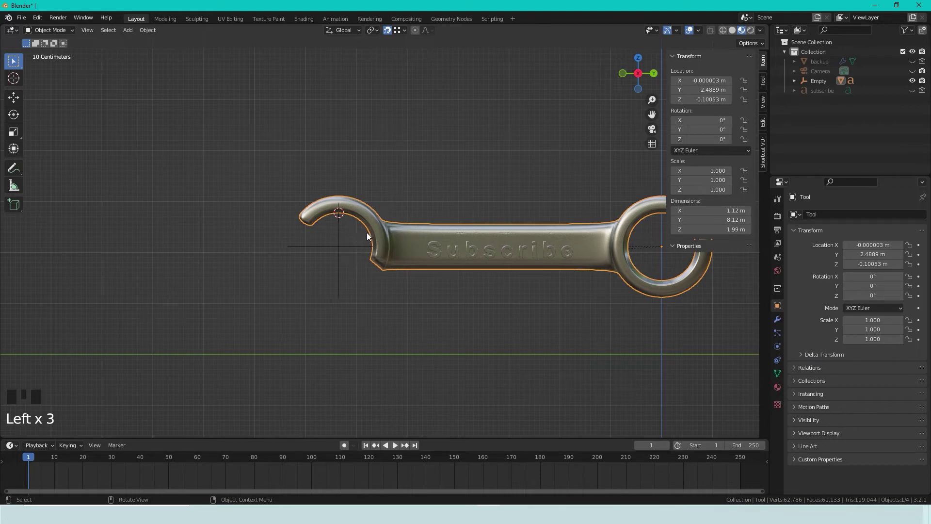
click(338, 232)
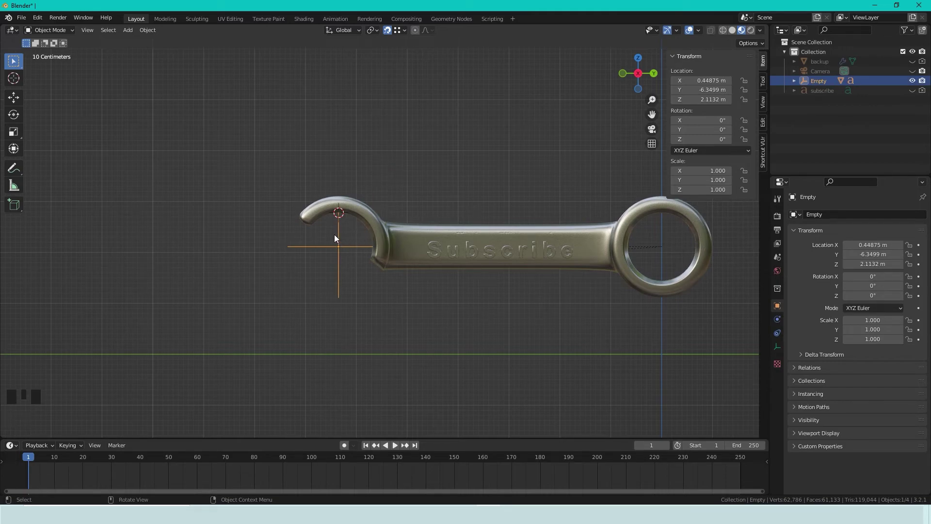
key(r)
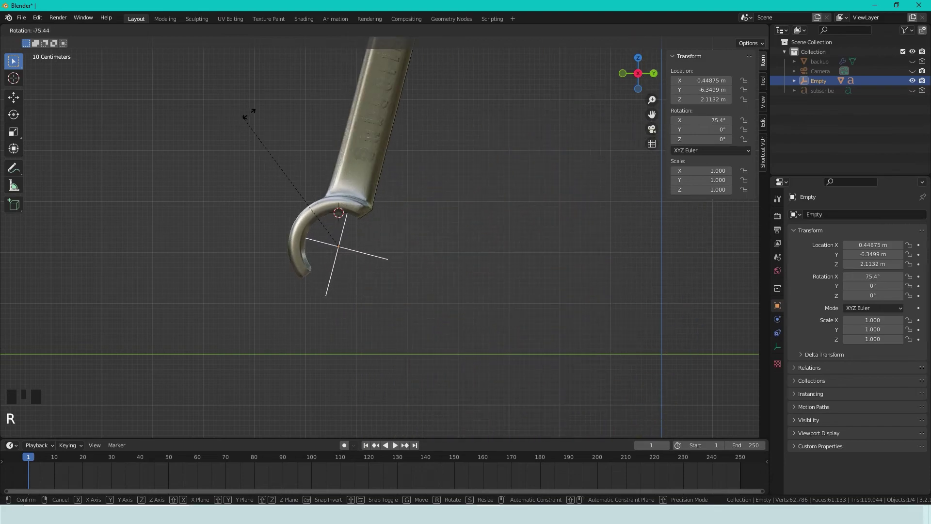
click(384, 134)
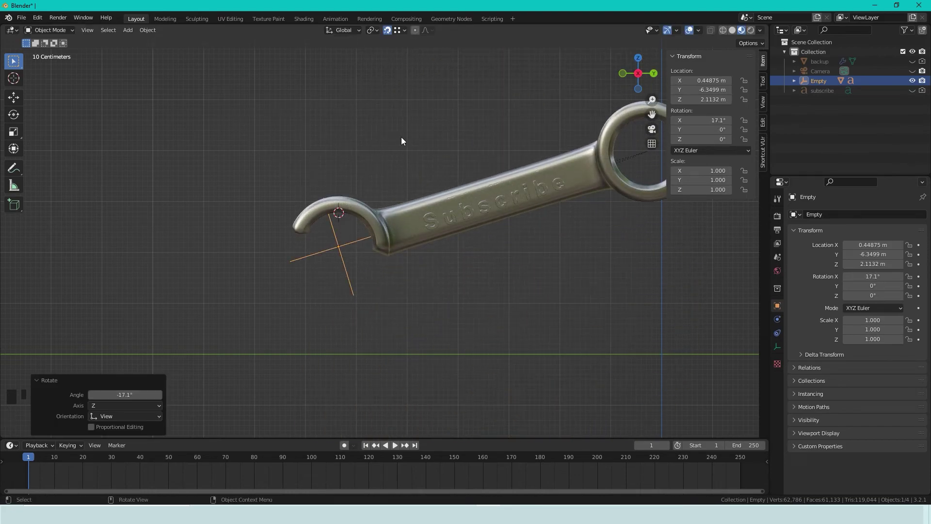
key(ctrl+z)
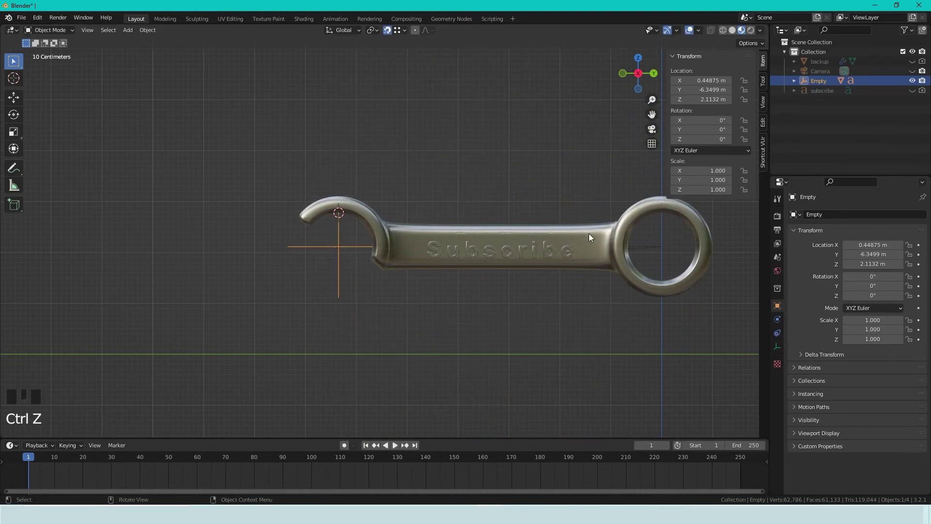
click(589, 234)
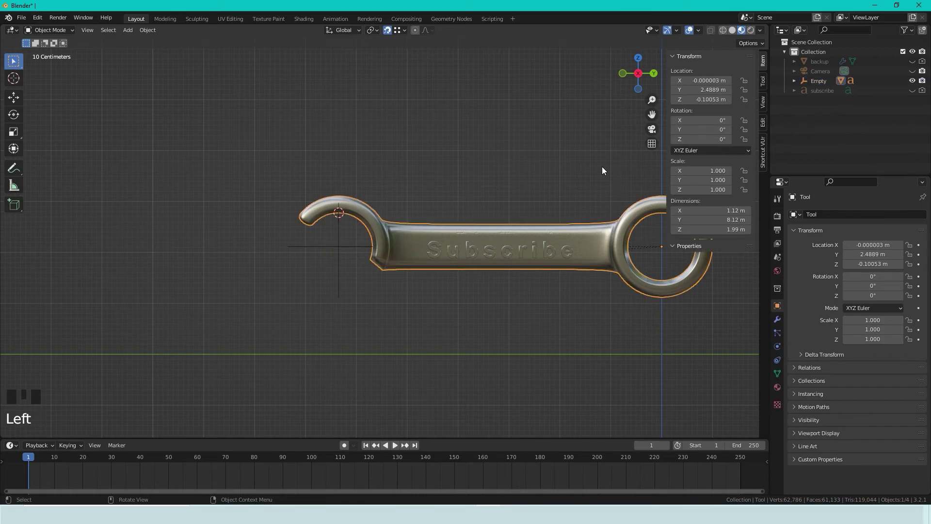
key(r)
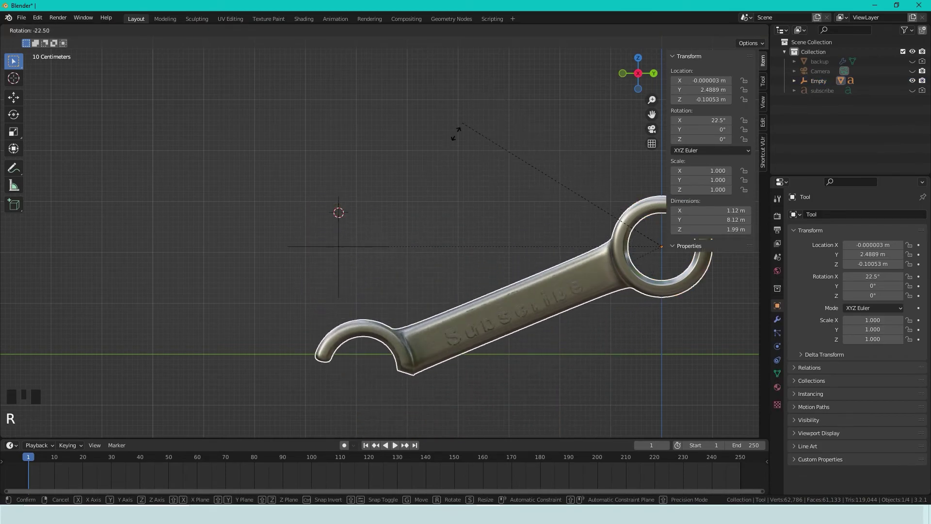
click(461, 202)
key(ctrl+z)
scroll(462, 197, down, 3)
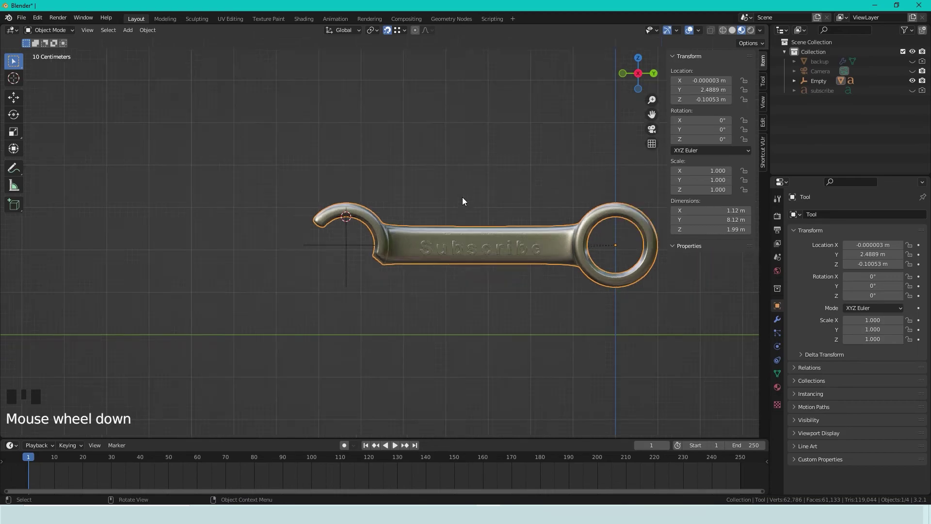
shift+middle_drag(451, 187, 380, 217)
scroll(380, 218, up, 4)
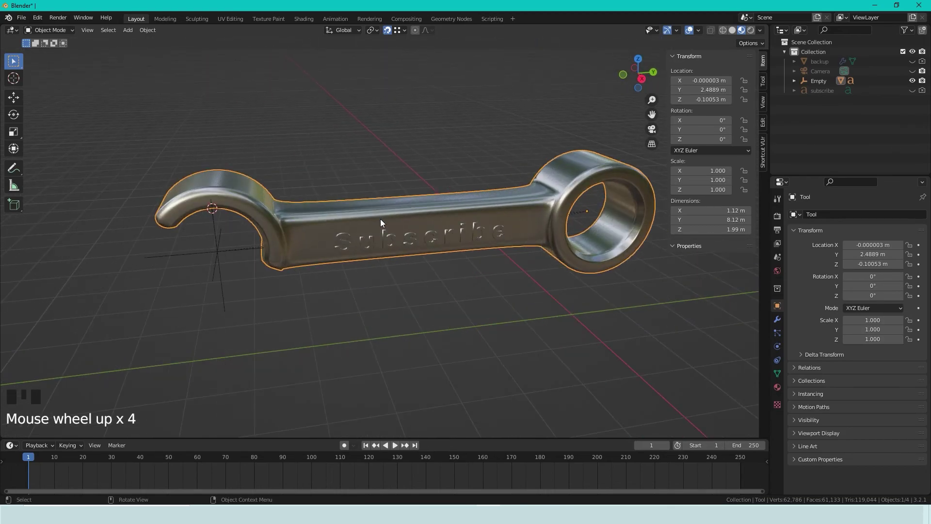
scroll(380, 218, down, 3)
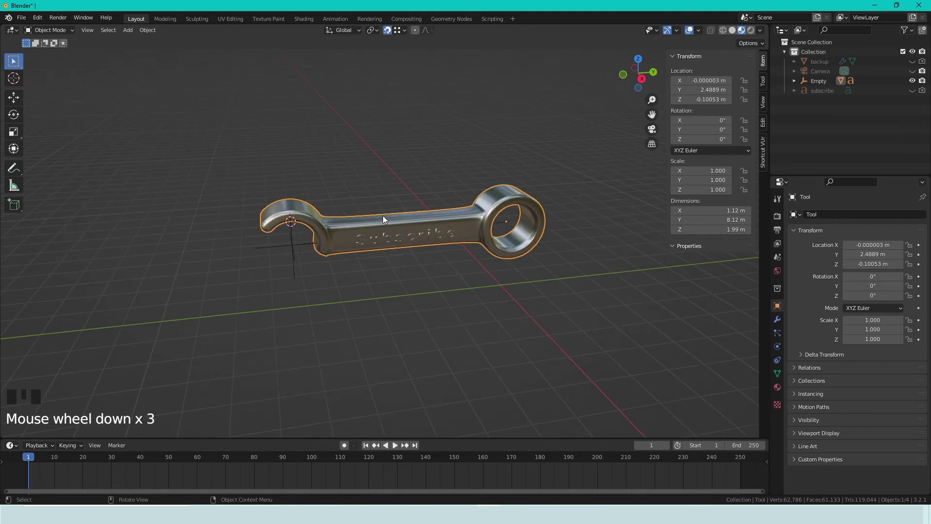
scroll(383, 216, up, 1)
shift+middle_drag(383, 216, 416, 209)
scroll(394, 237, up, 2)
scroll(394, 237, down, 1)
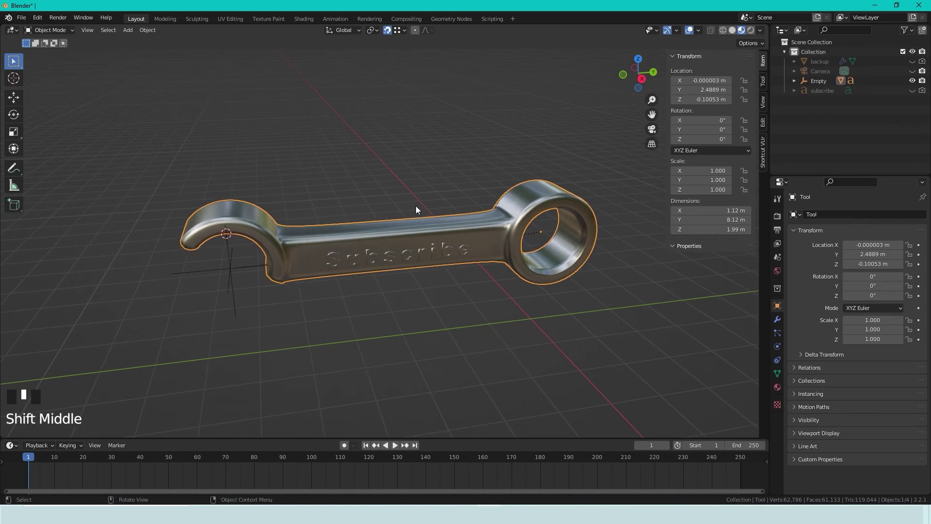